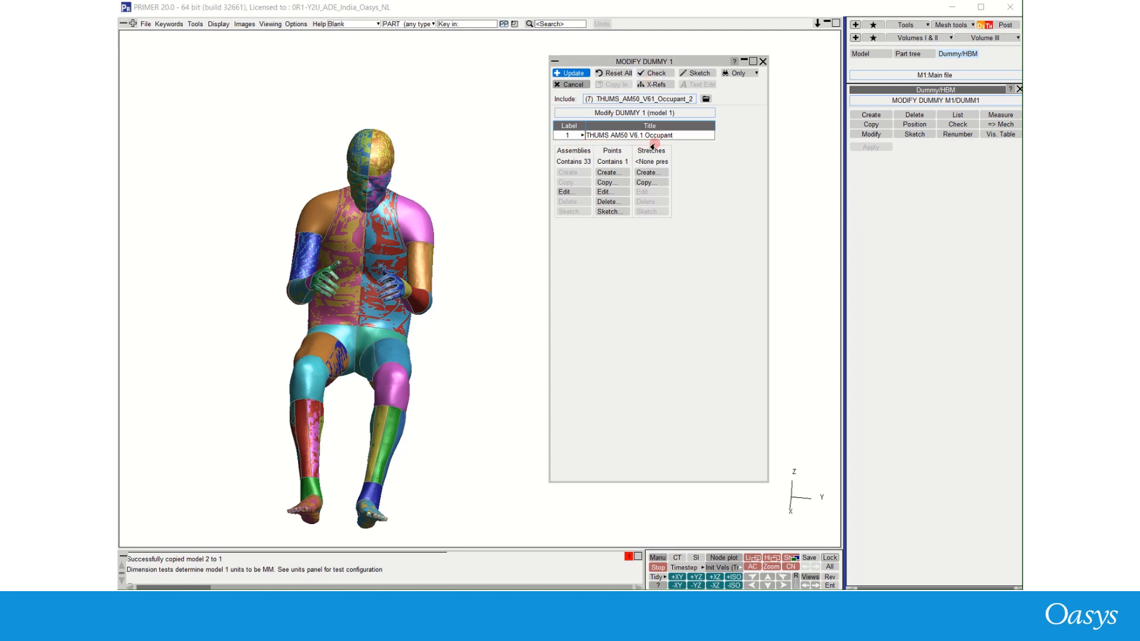
# - Review the dummy's mechanism assemblies and sketch its H-point in the pelvis
pyautogui.click(572, 192)
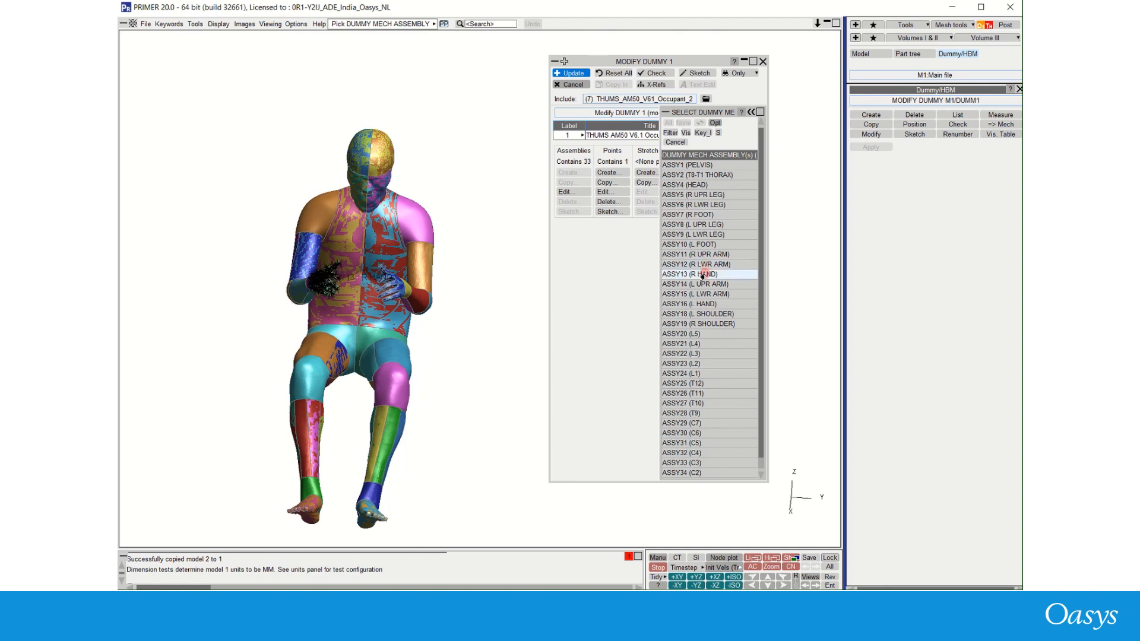
pyautogui.scroll(-1, 720, 424)
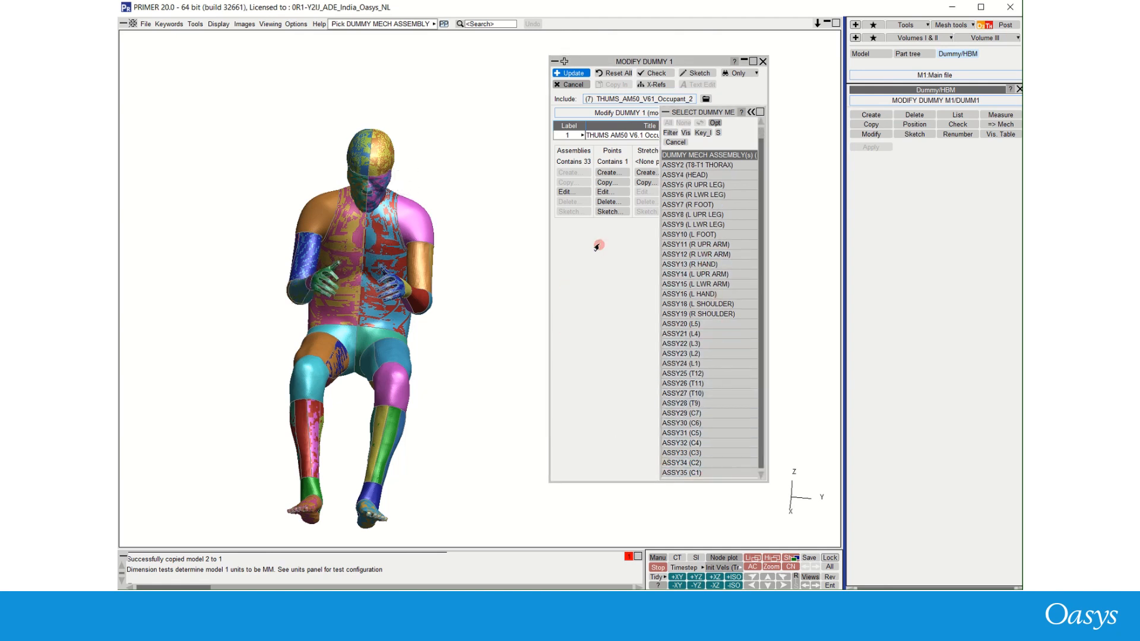
pyautogui.click(606, 213)
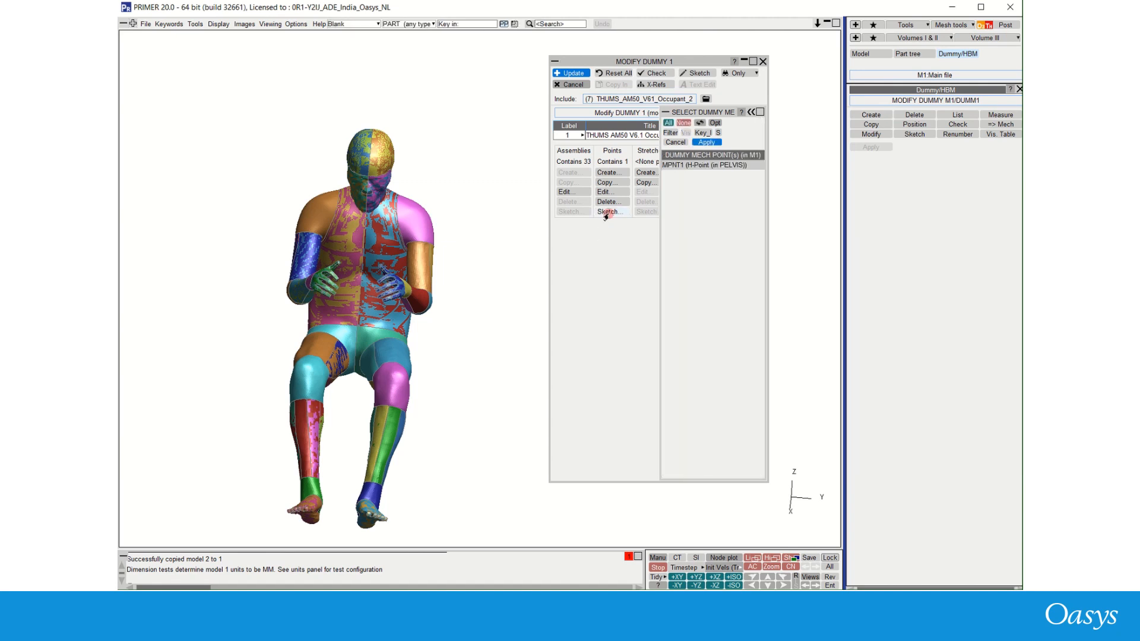
pyautogui.click(710, 166)
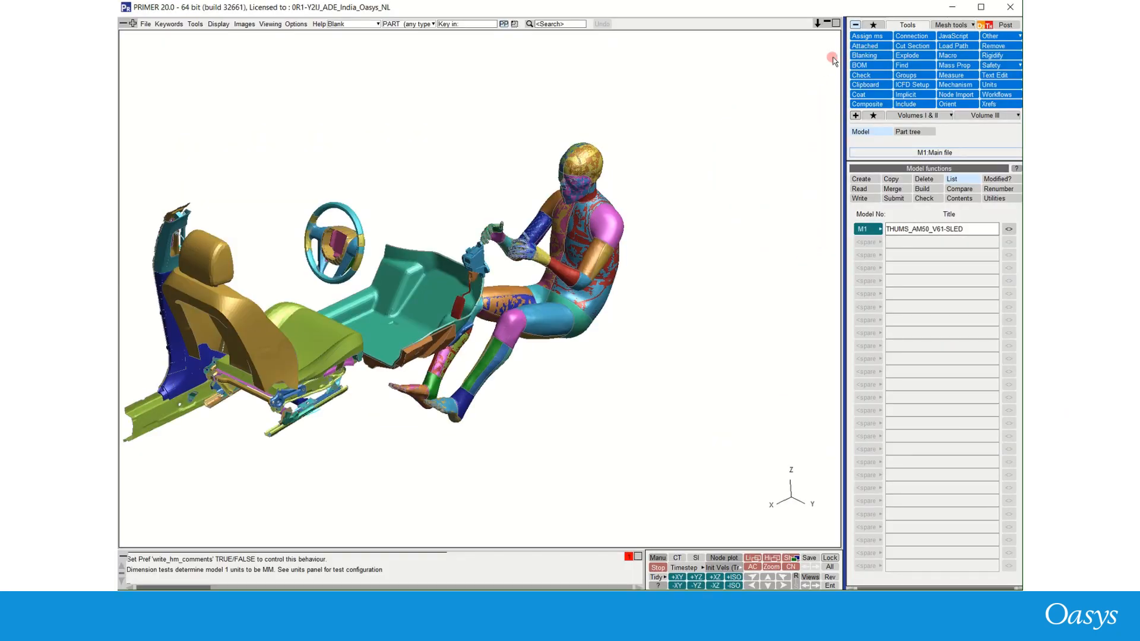
# - Open the Dummy/HBM Position and Seatsquash tool from the safety tools
pyautogui.click(1012, 67)
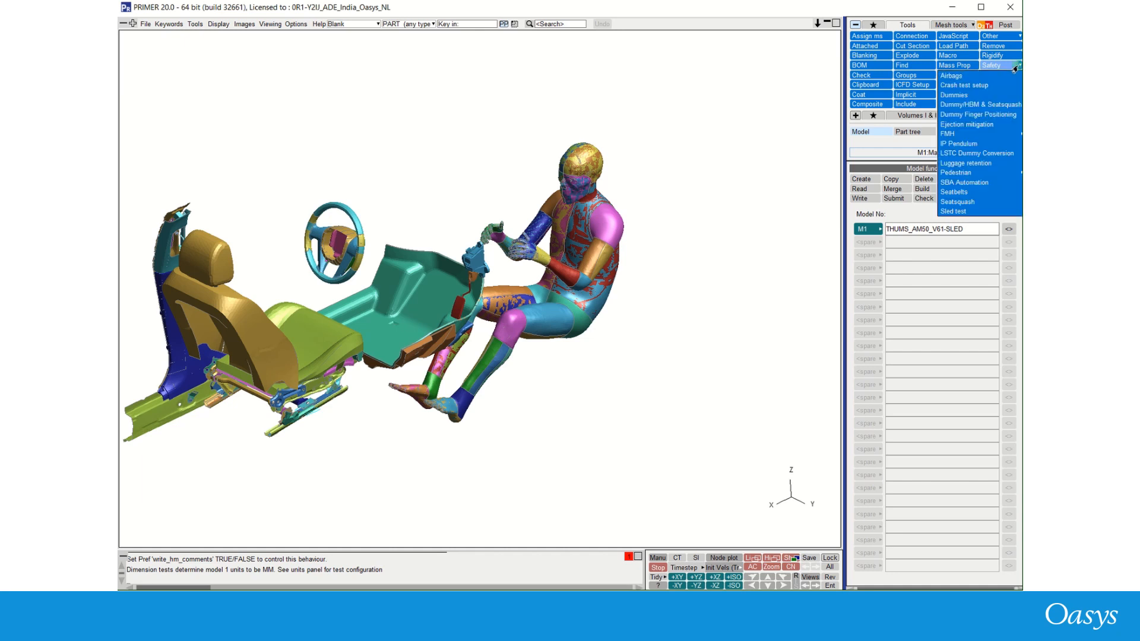
pyautogui.click(1000, 105)
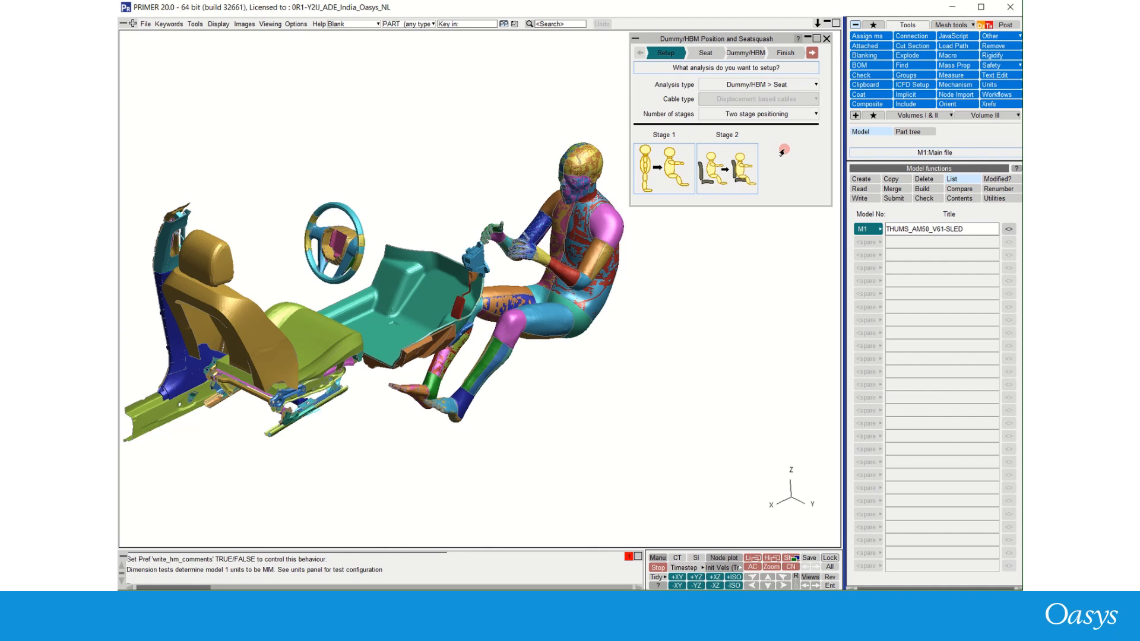
pyautogui.click(556, 83)
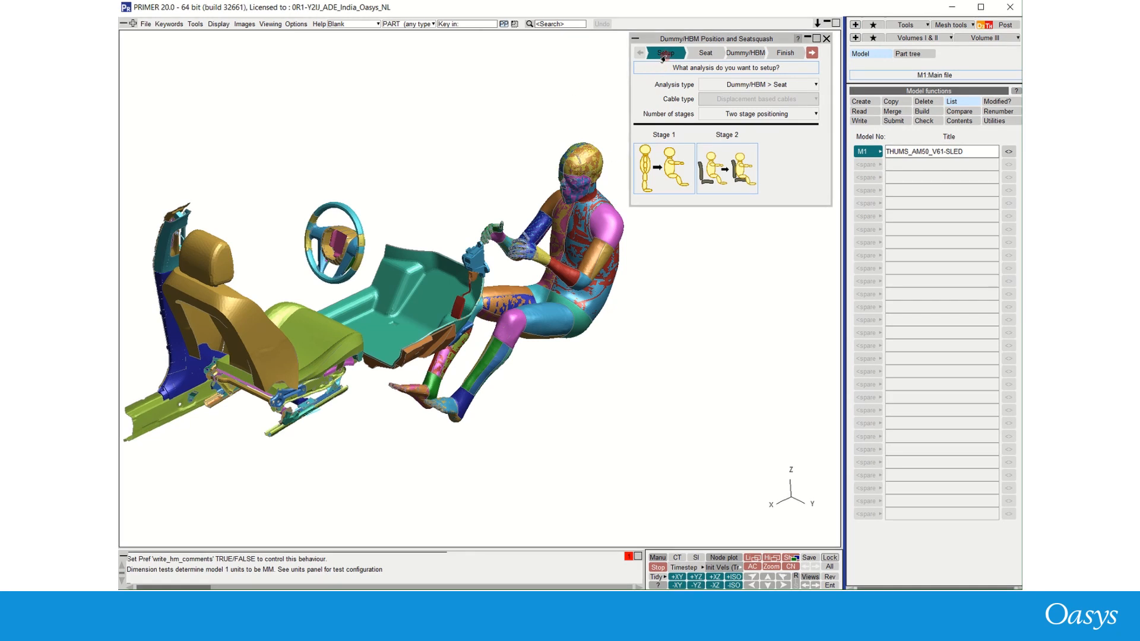
# - Set the analysis type to Dummy/HBM with Multi stage positioning, and continue to the dummy input stage
pyautogui.click(740, 85)
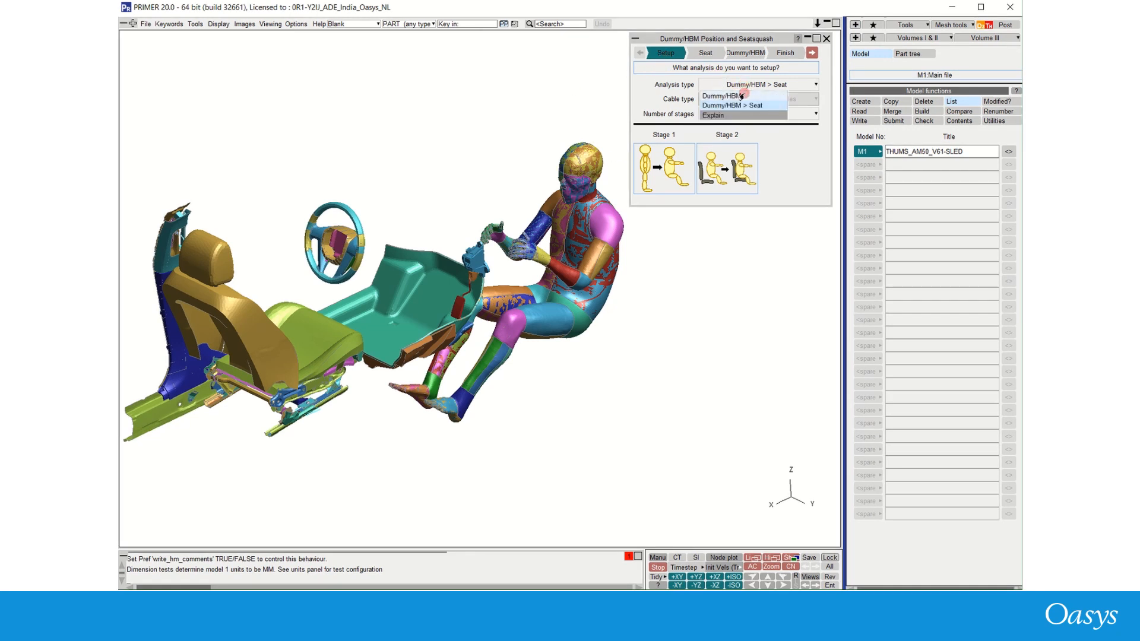
pyautogui.click(753, 96)
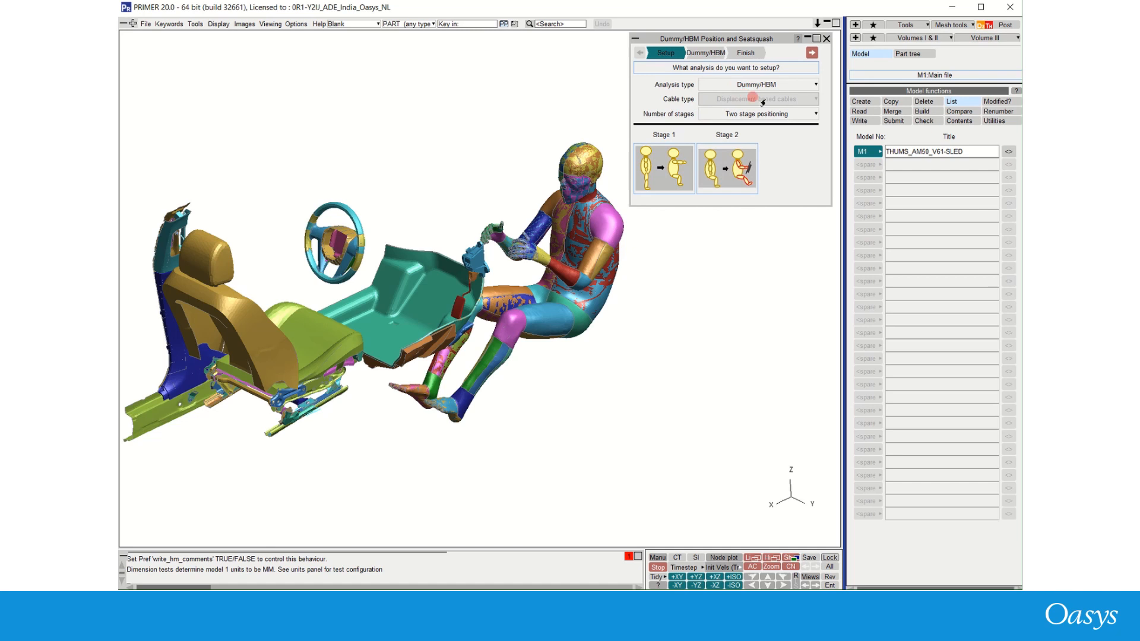
pyautogui.click(815, 114)
pyautogui.click(763, 145)
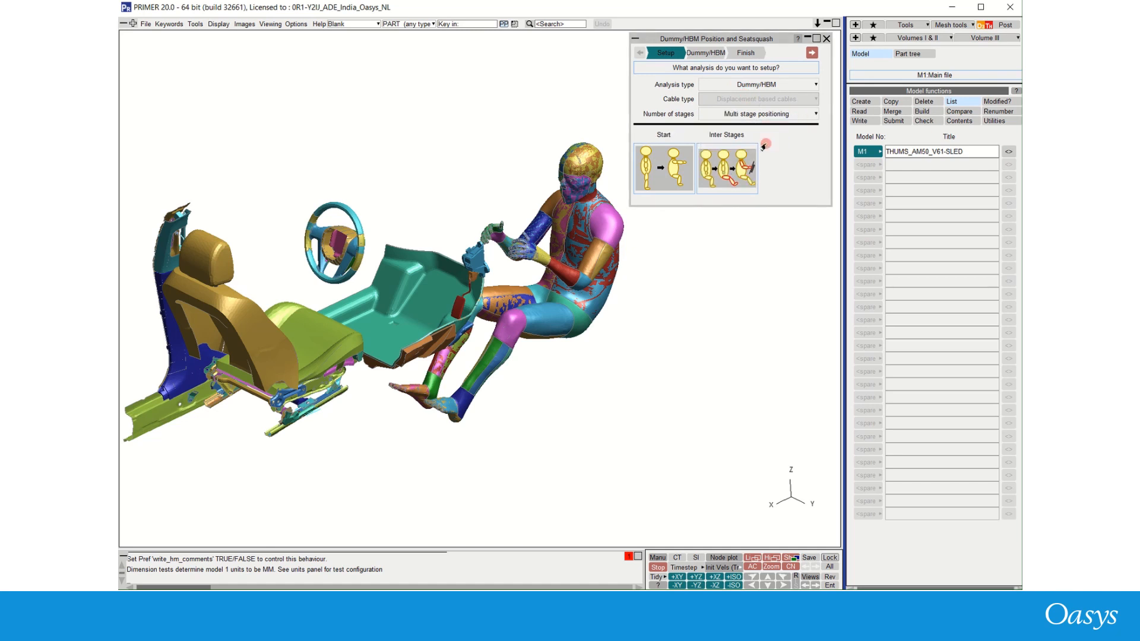
pyautogui.click(812, 52)
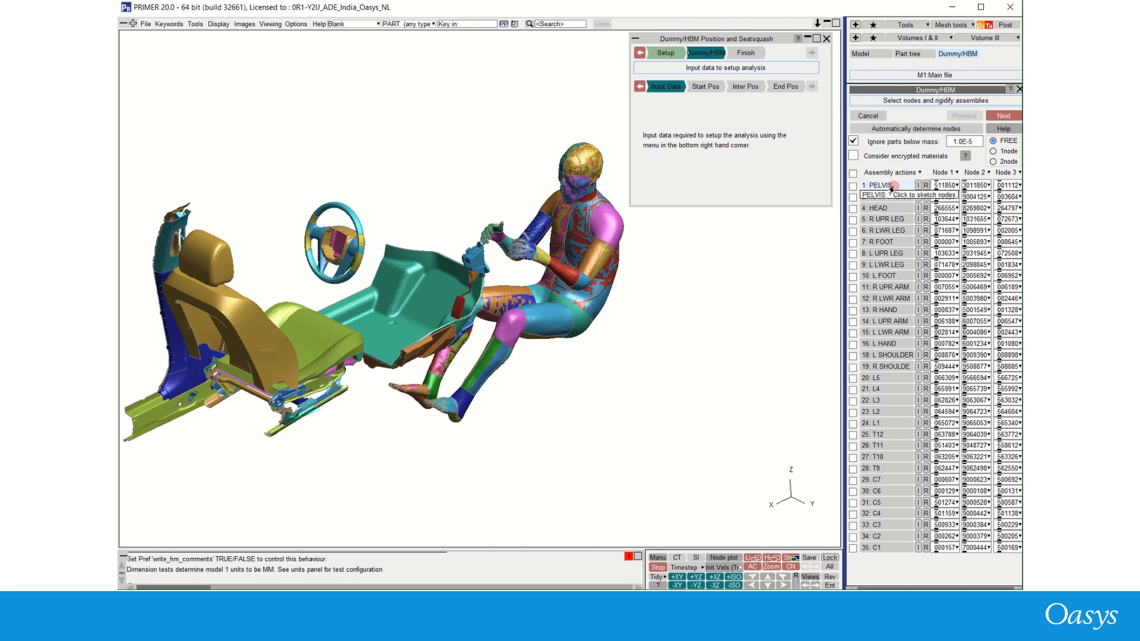
# - Sketch the pelvis and T8-T1 thorax nodes, then select and sketch the right upper leg, lower leg and foot assemblies
pyautogui.click(891, 186)
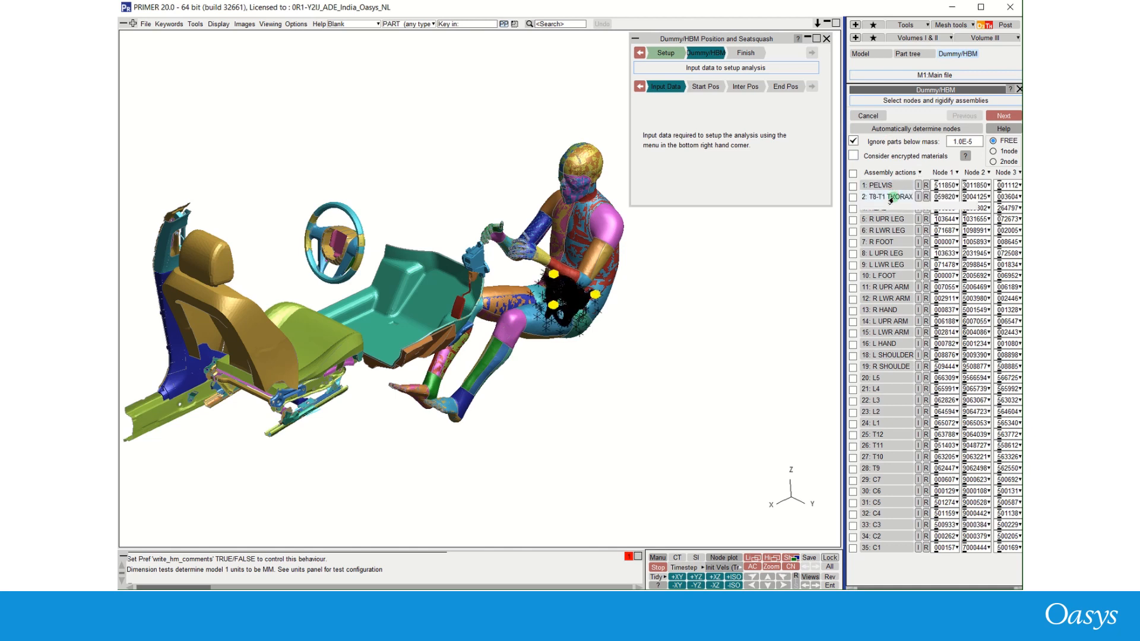
pyautogui.click(884, 196)
pyautogui.click(853, 219)
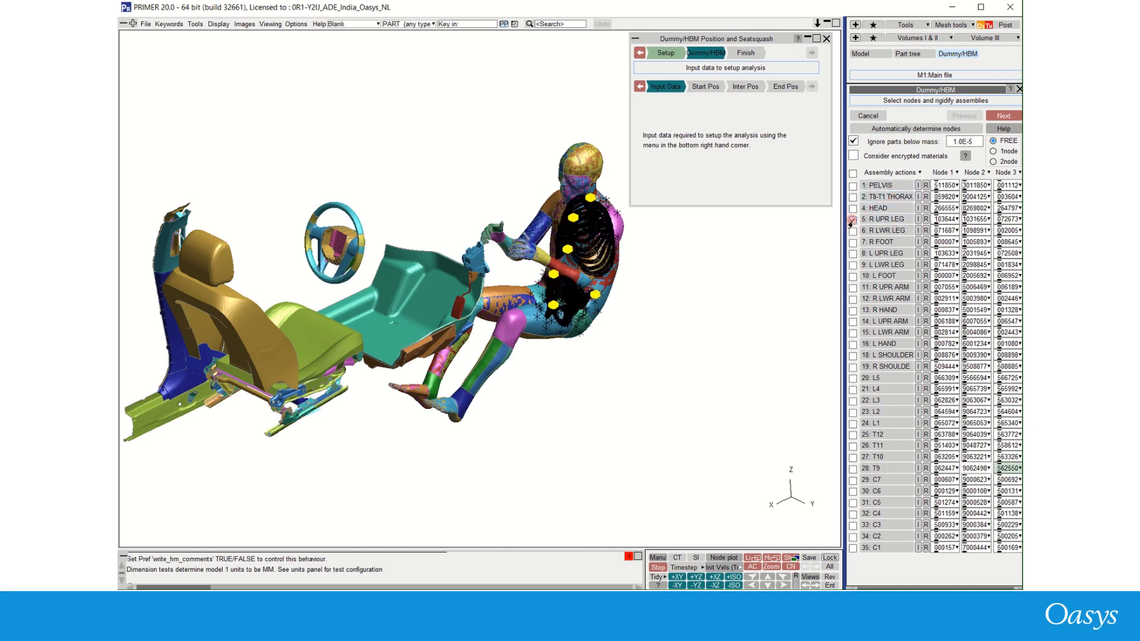
pyautogui.click(853, 231)
pyautogui.click(853, 243)
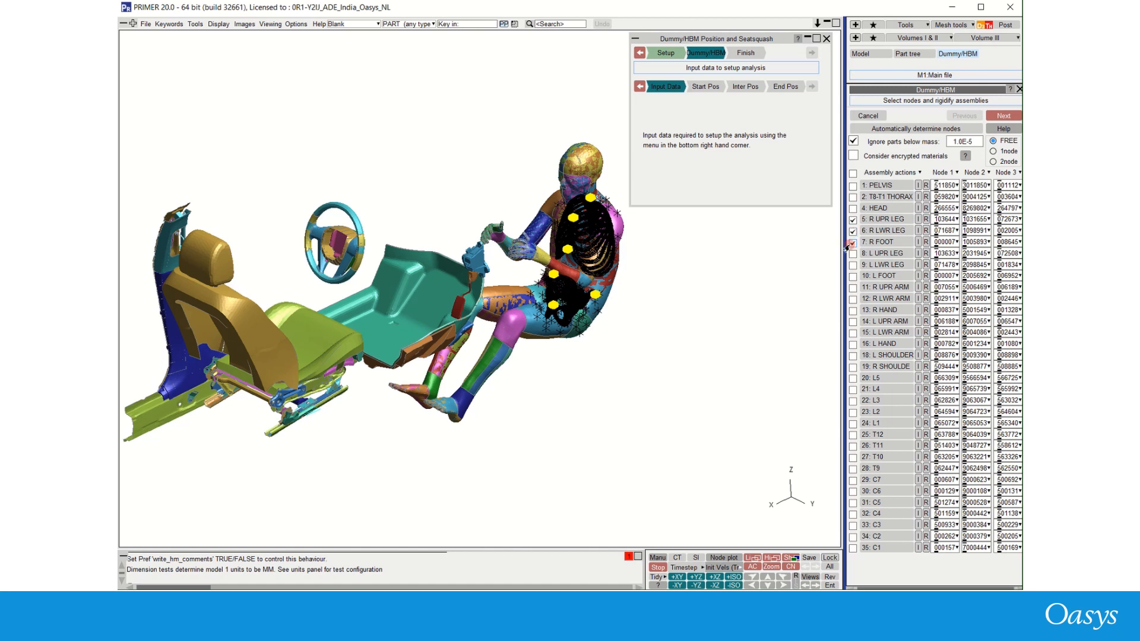
pyautogui.click(902, 173)
pyautogui.click(899, 202)
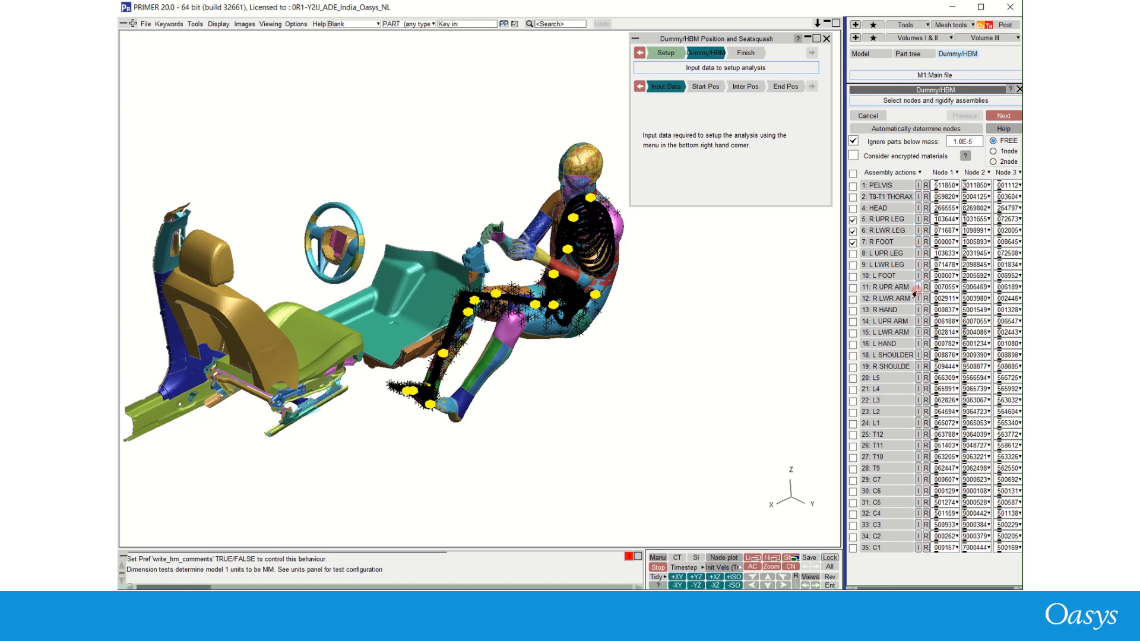
# - Sketch all assemblies and accept the node and rigidify selection
pyautogui.click(917, 173)
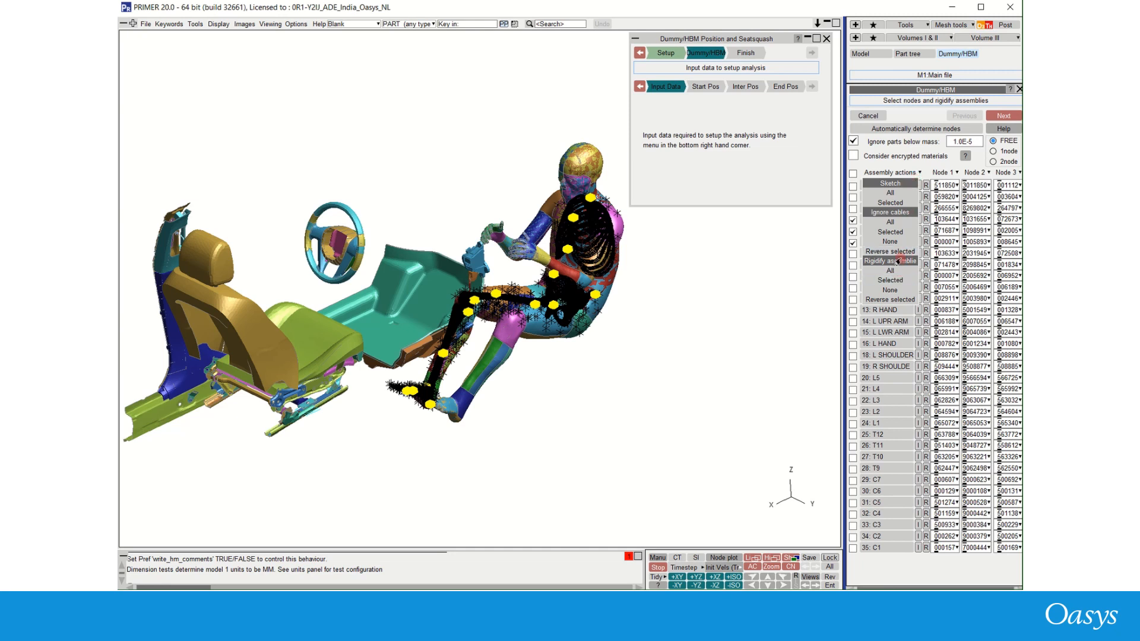
pyautogui.click(907, 195)
pyautogui.click(999, 116)
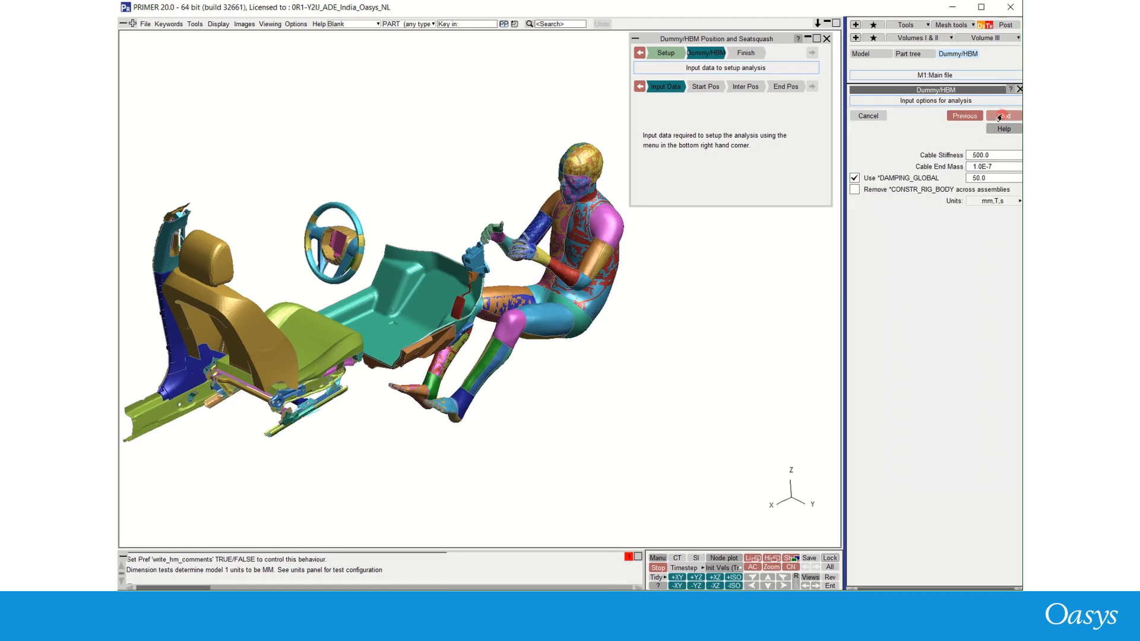
# - Review the cable, damping and unit options, keeping mm,T,s, and finish the input data stage
pyautogui.click(996, 178)
pyautogui.click(1001, 201)
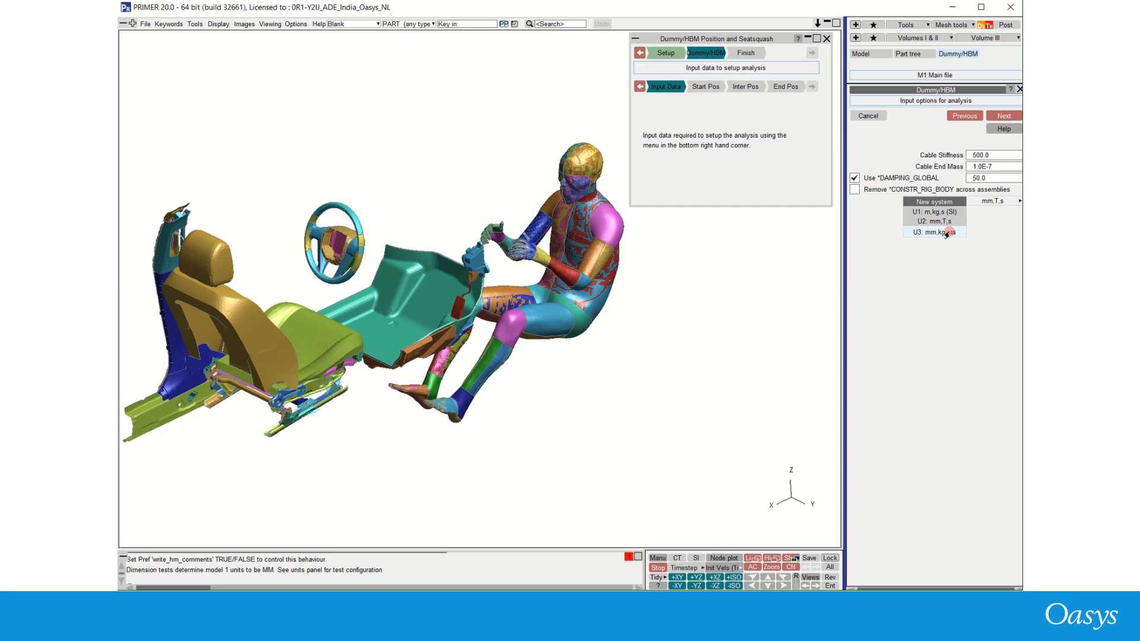
pyautogui.click(909, 138)
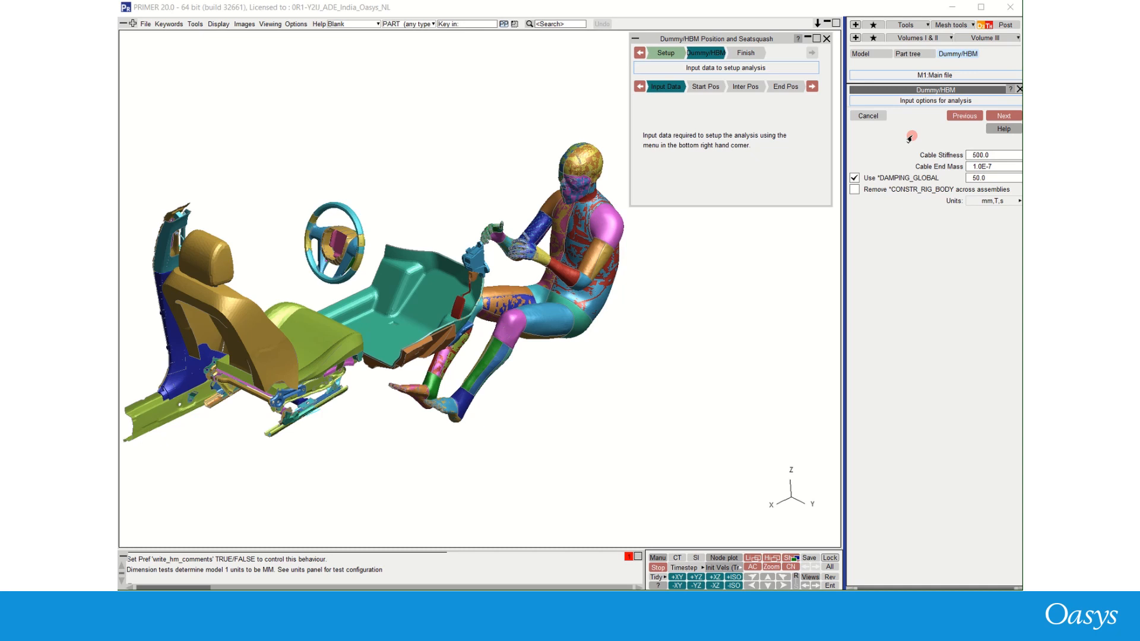
pyautogui.click(1001, 116)
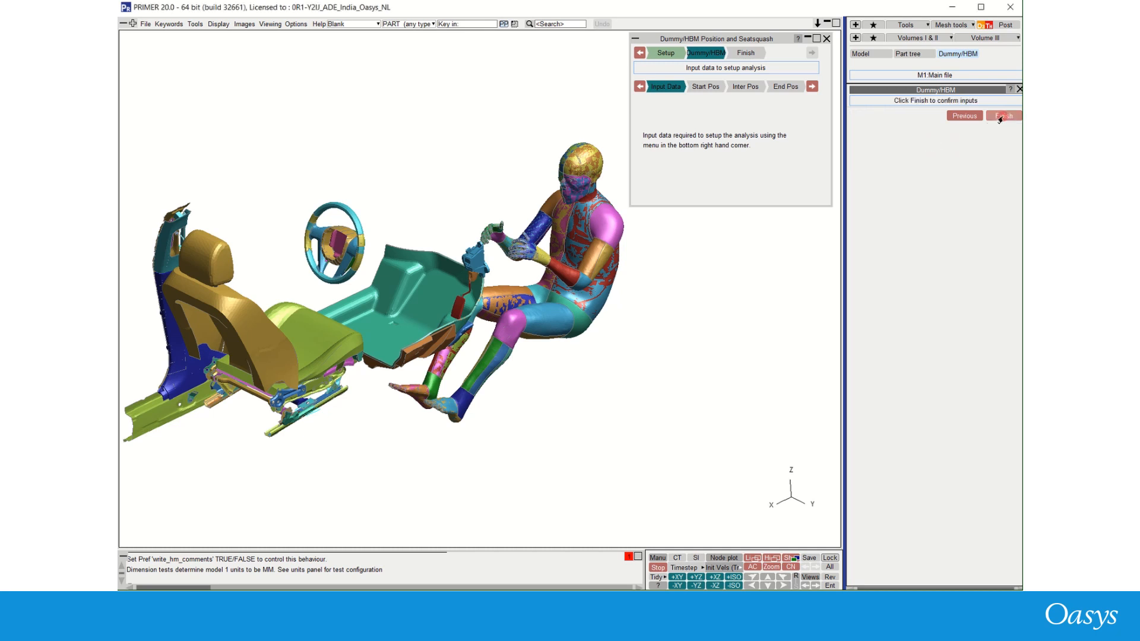
pyautogui.click(1003, 116)
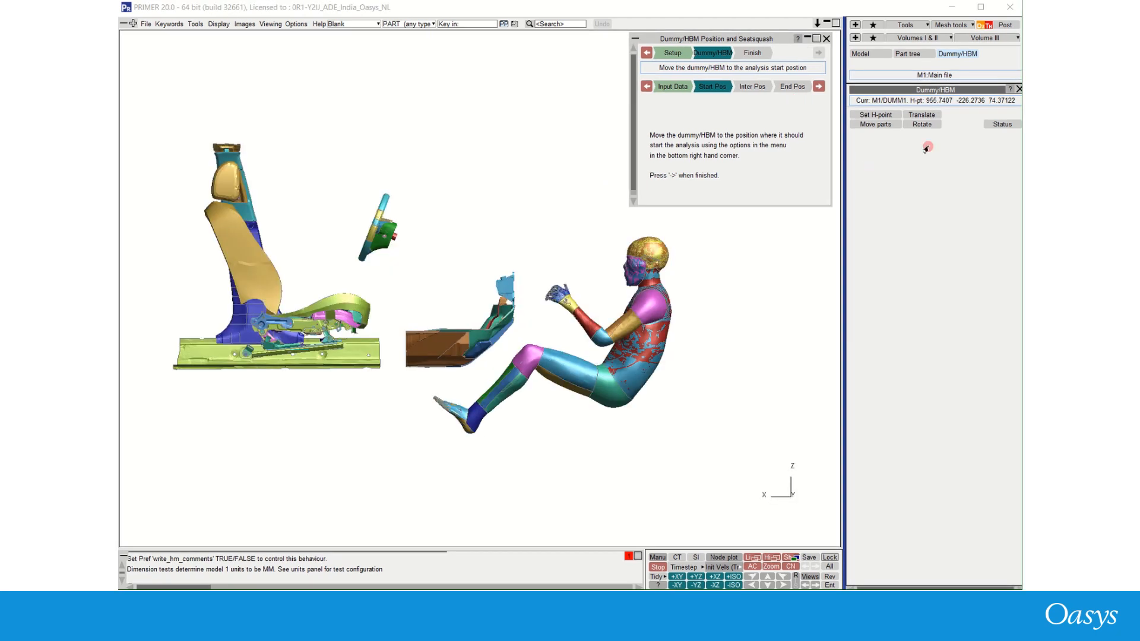
# - Rotate the dummy 0, 0, 180 degrees about its H-point and accept the orientation
pyautogui.click(922, 125)
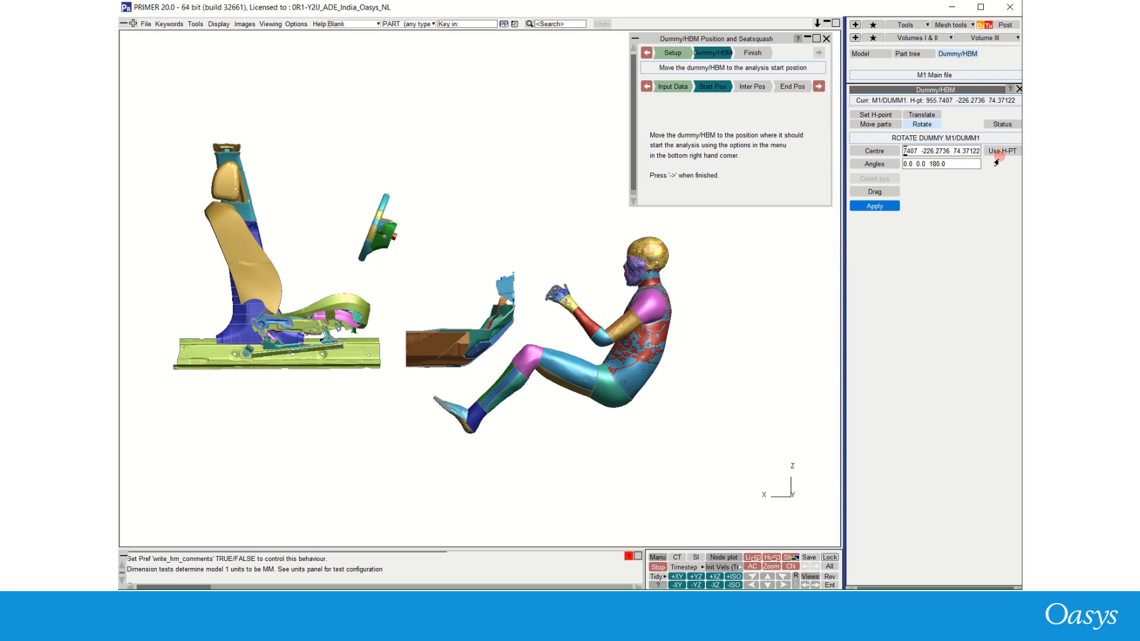
pyautogui.click(961, 165)
pyautogui.click(881, 206)
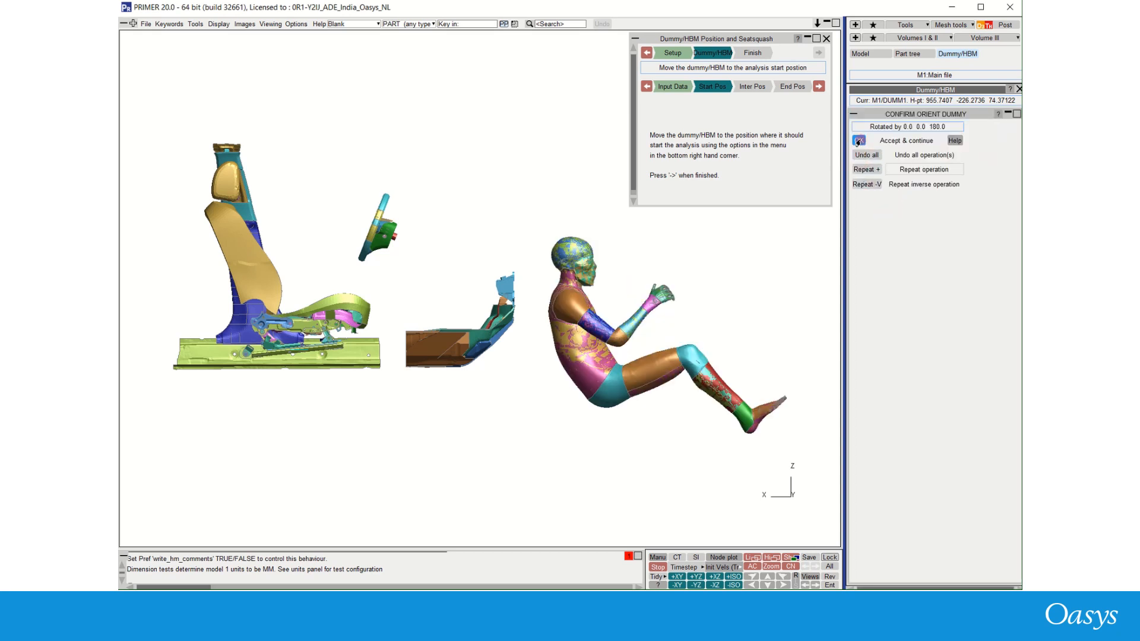
pyautogui.click(859, 141)
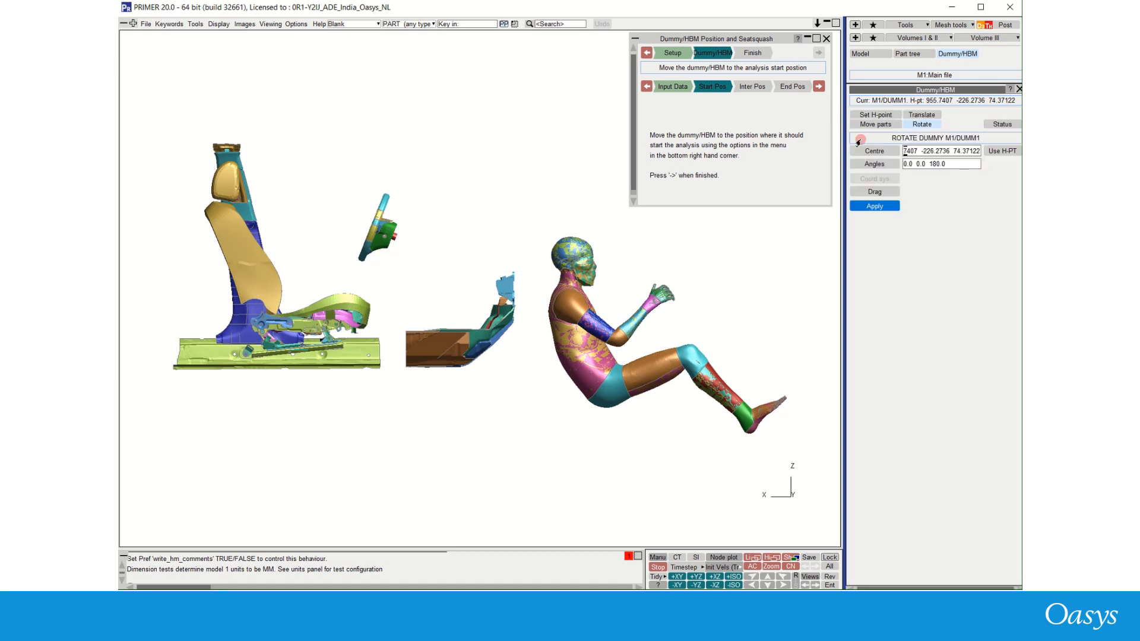
# - Set the dummy's H-point to 2500, -350, 500
pyautogui.click(875, 115)
pyautogui.click(1002, 141)
pyautogui.moveTo(1001, 141); pyautogui.dragTo(849, 142)
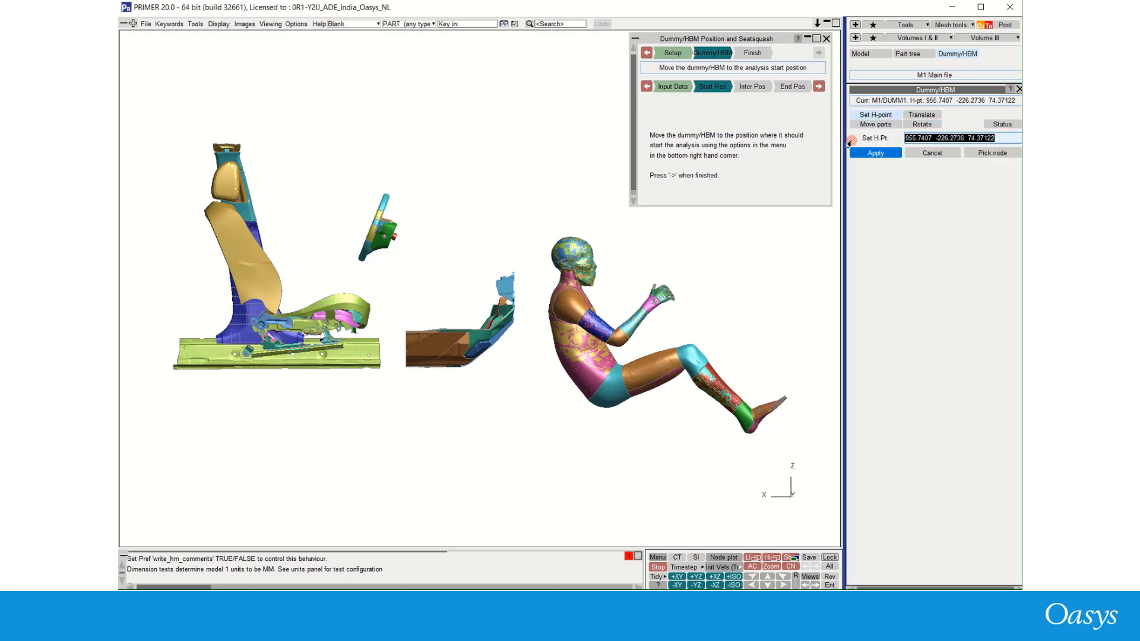
pyautogui.write('2500')
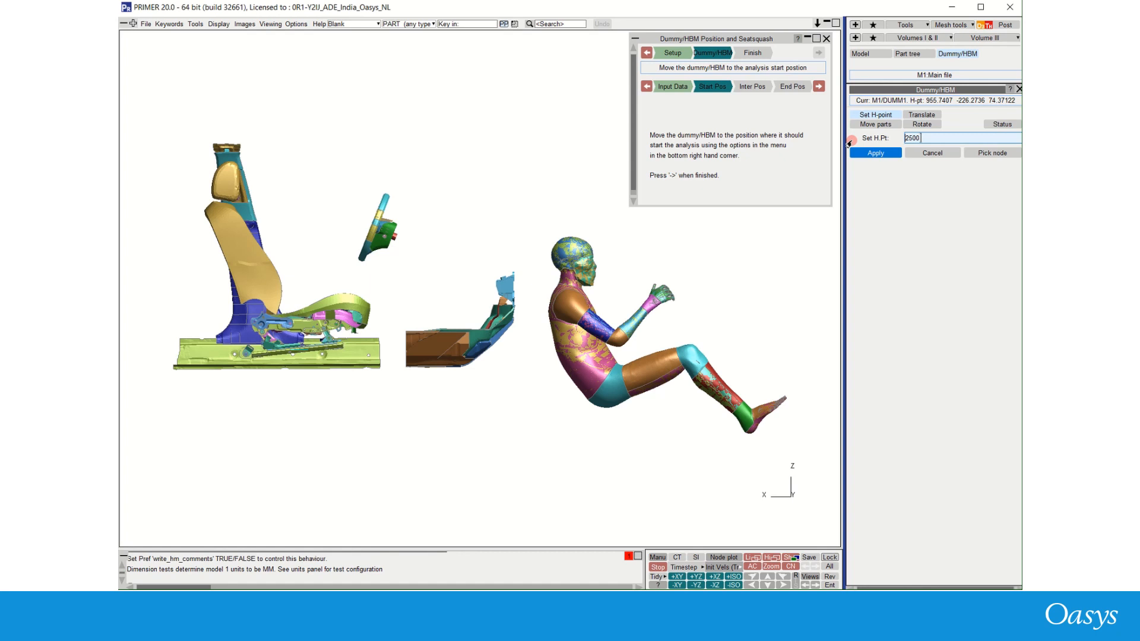
pyautogui.write(' -350 500')
pyautogui.click(882, 153)
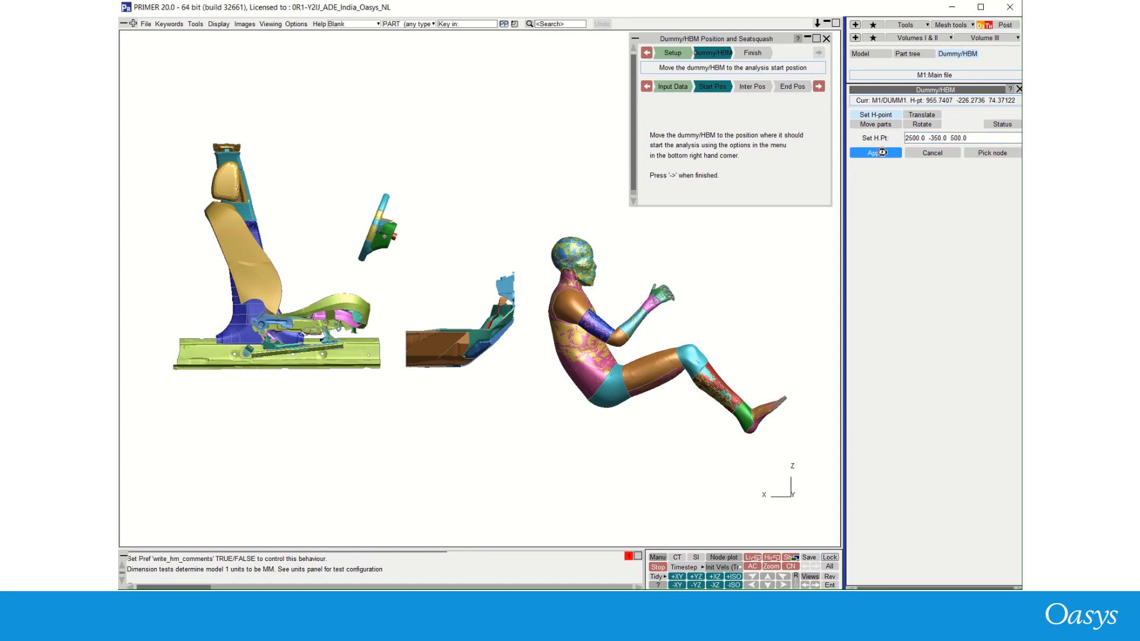
# - Advance to the intermediate positions stage and collapse the positioning dialog
pyautogui.click(751, 566)
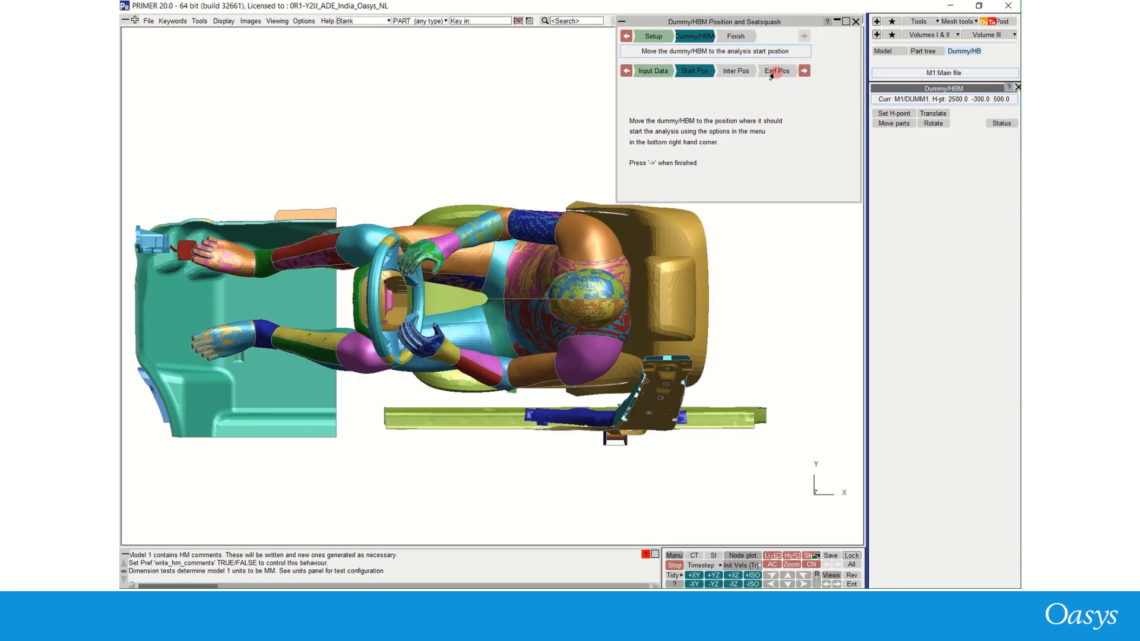
pyautogui.click(804, 71)
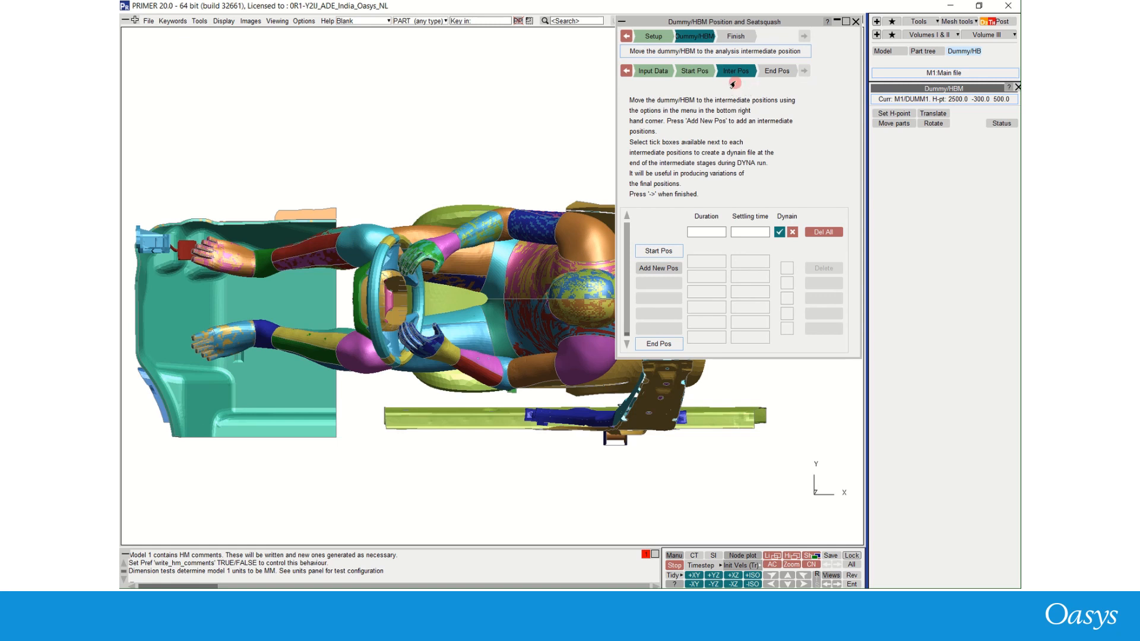
pyautogui.click(836, 22)
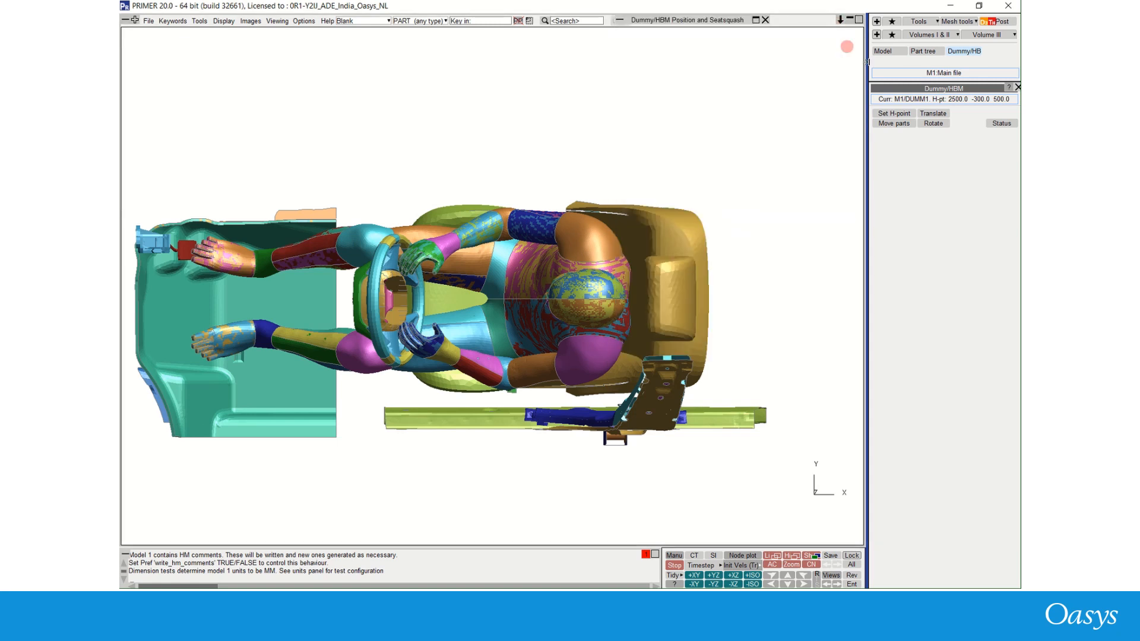
# - Open Move parts and its visualisation table, enabling the anatomy view
pyautogui.click(894, 124)
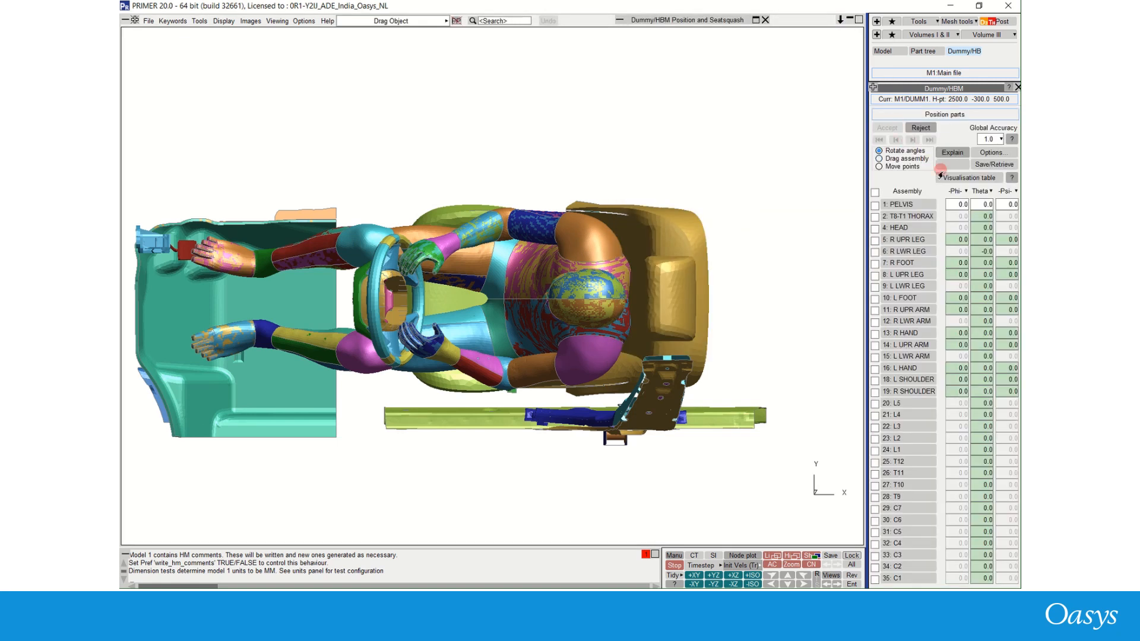
pyautogui.click(948, 178)
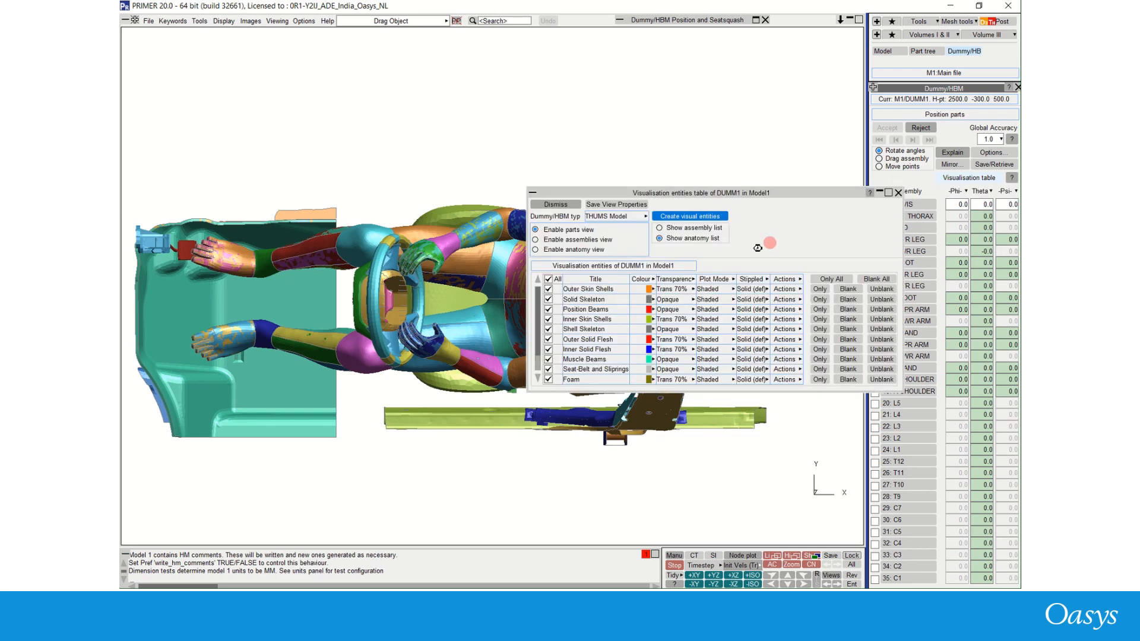
pyautogui.click(714, 196)
pyautogui.moveTo(714, 196); pyautogui.dragTo(690, 35)
pyautogui.click(563, 89)
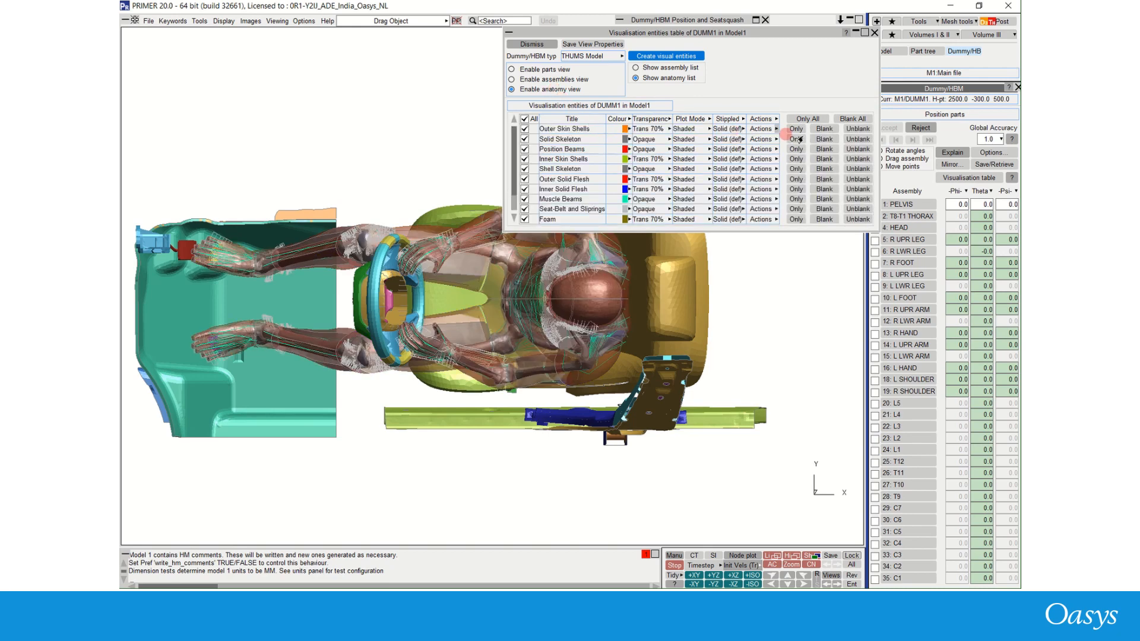
# - Show only the outer skin shells plus the solid skeleton, then dismiss the visualisation table
pyautogui.click(794, 129)
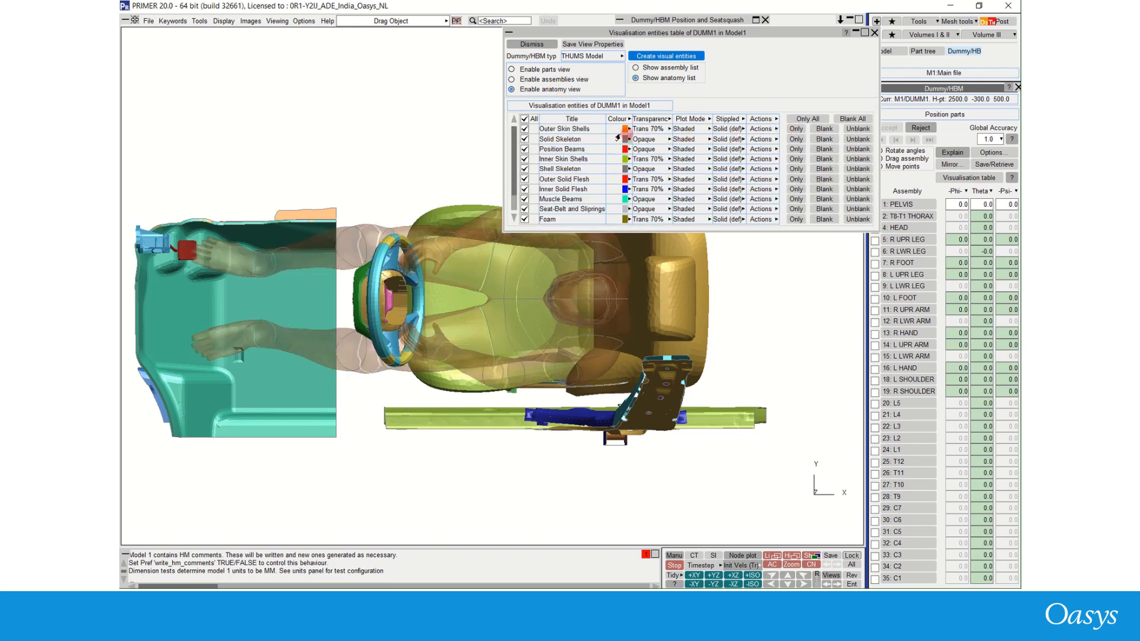
pyautogui.click(855, 139)
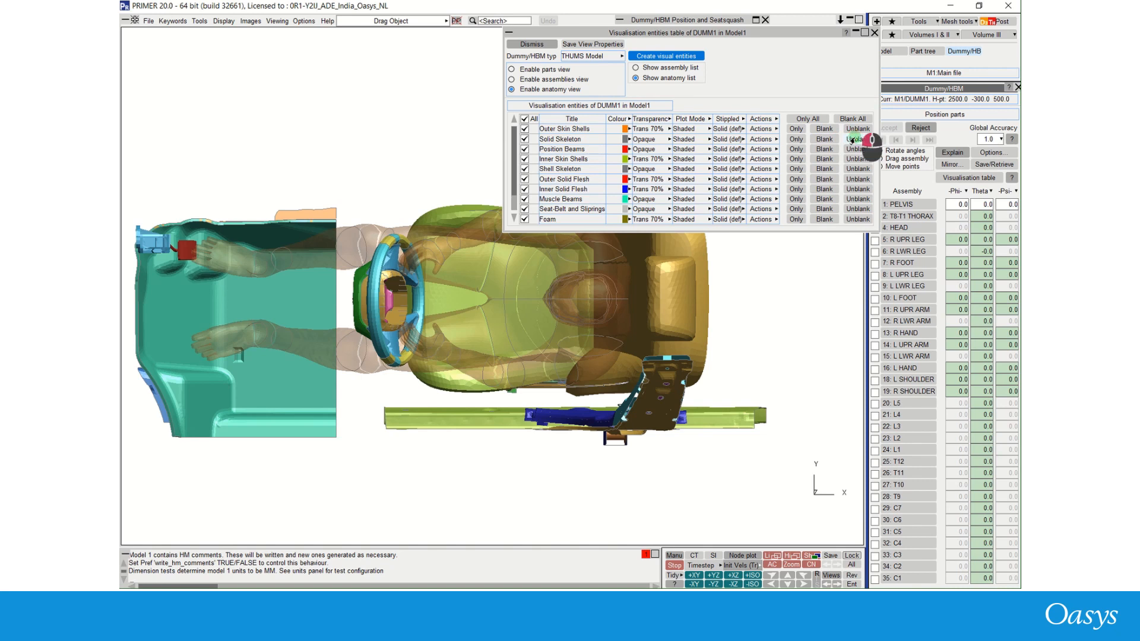
pyautogui.click(599, 92)
pyautogui.click(524, 44)
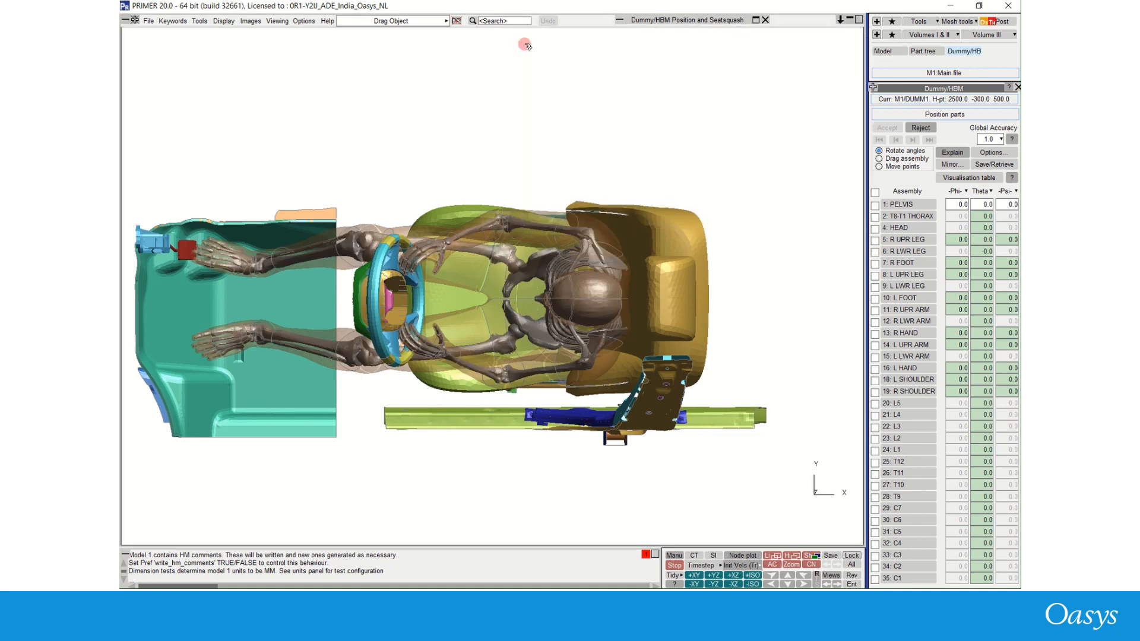
# - Switch to Drag assembly mode and drag the right arm upward
pyautogui.click(879, 158)
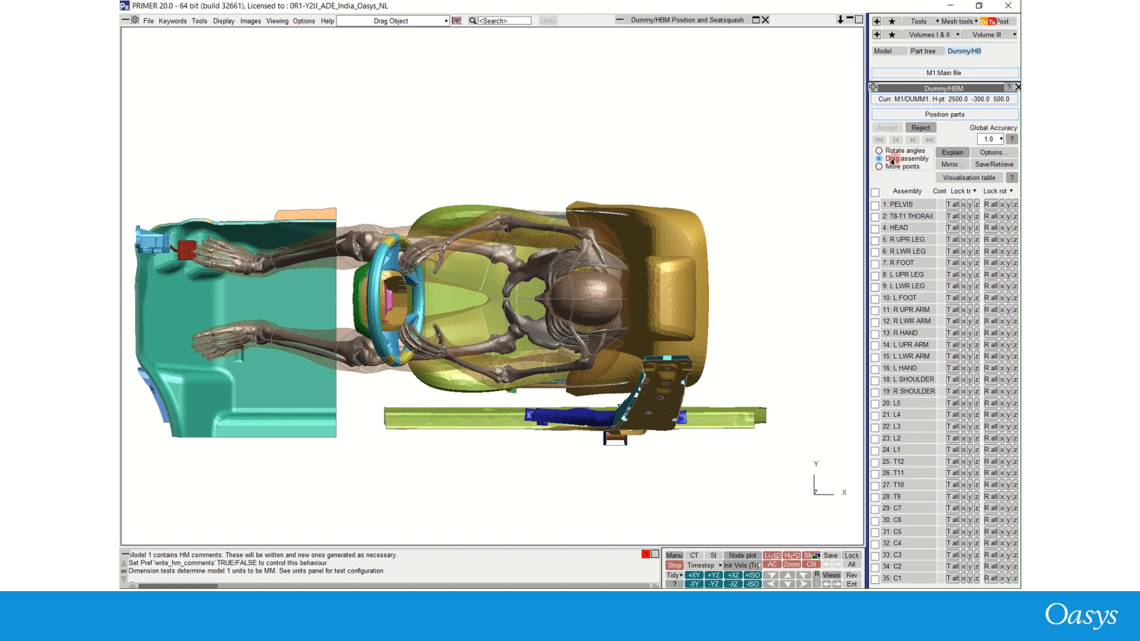
pyautogui.click(553, 233)
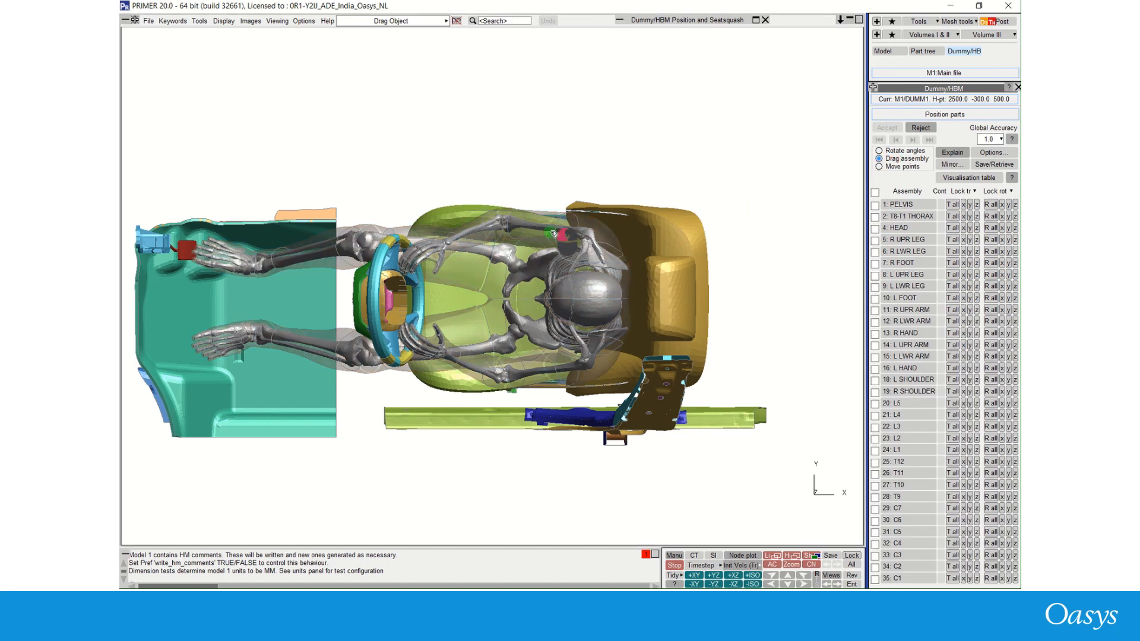
pyautogui.moveTo(553, 233); pyautogui.dragTo(550, 140)
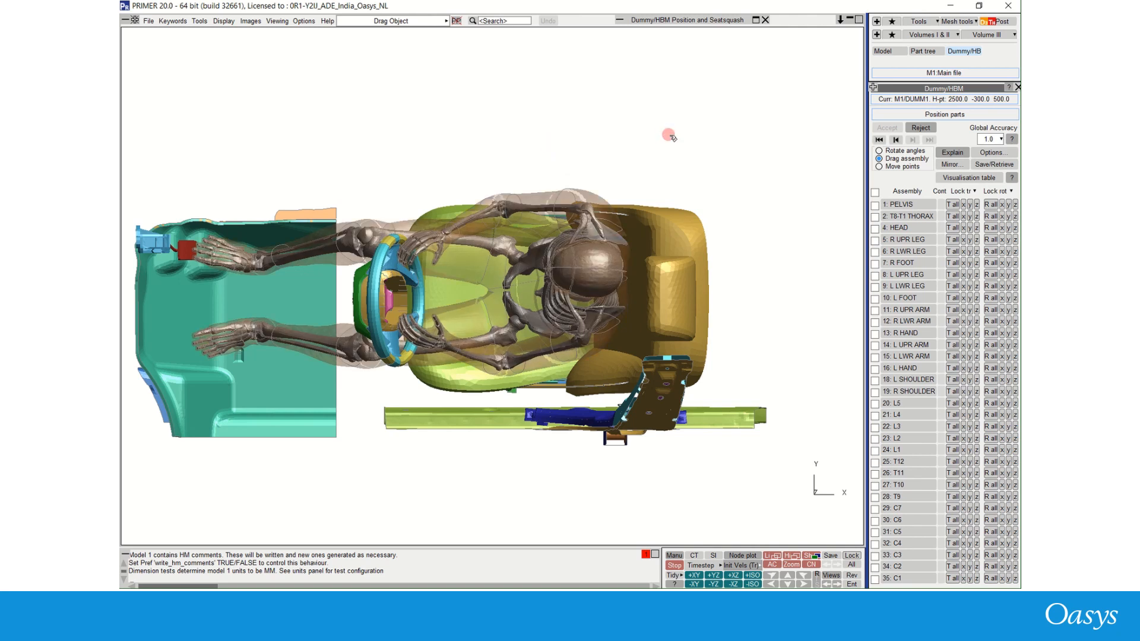
# - Lock translation and rotation of the pelvis, T8-T1 thorax, head and right upper leg assemblies
pyautogui.click(874, 205)
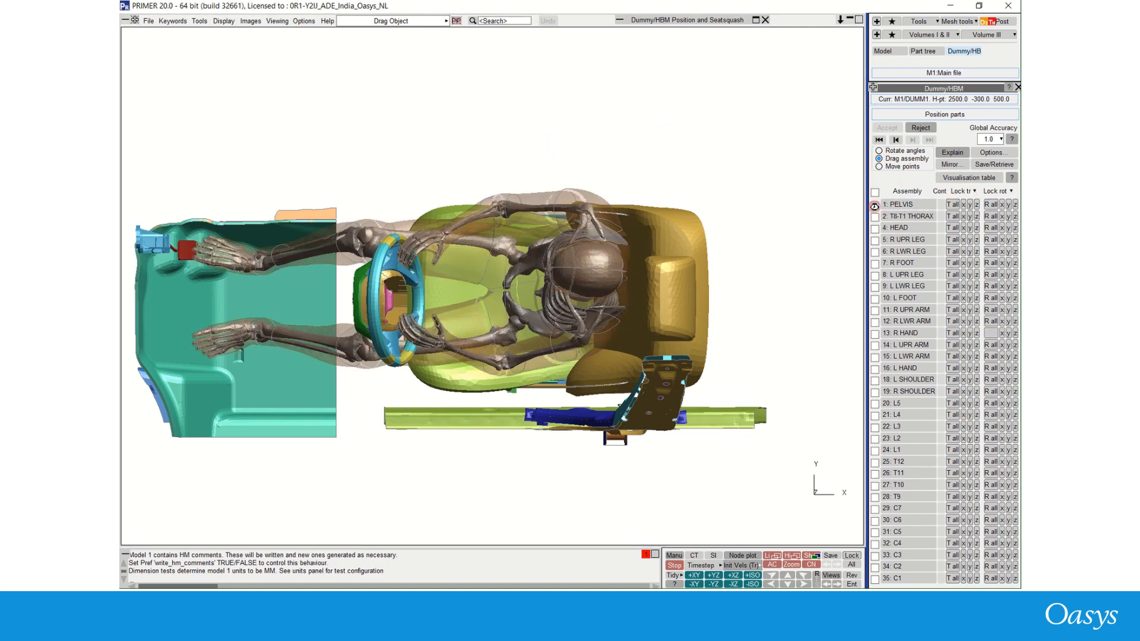
pyautogui.click(874, 217)
pyautogui.click(874, 229)
pyautogui.click(874, 240)
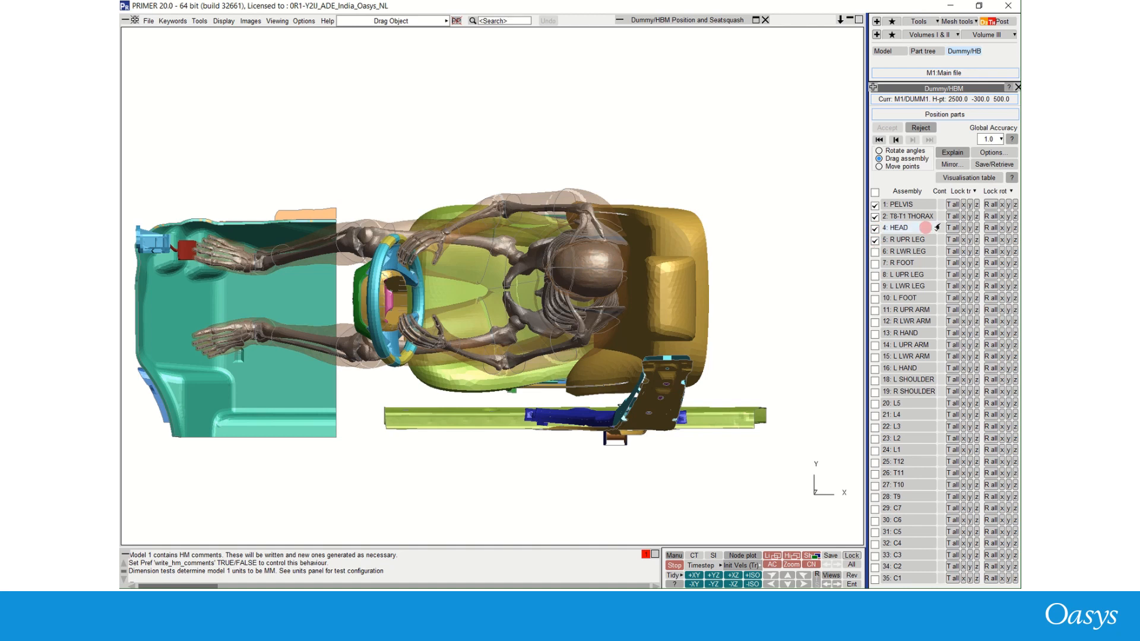
pyautogui.click(969, 191)
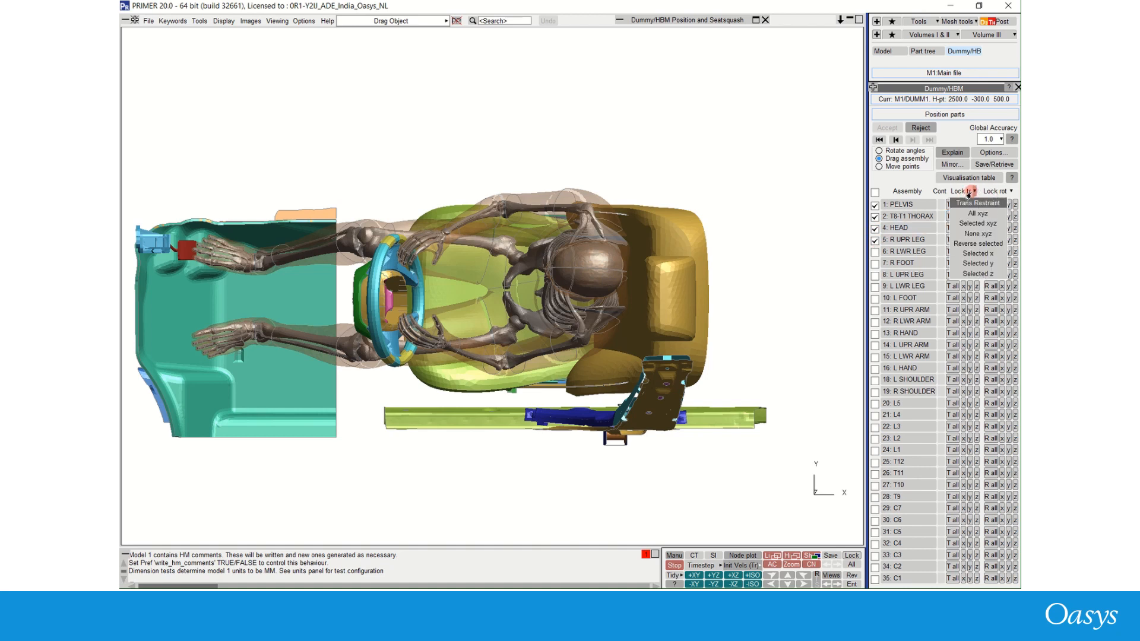
pyautogui.click(978, 223)
pyautogui.click(1001, 192)
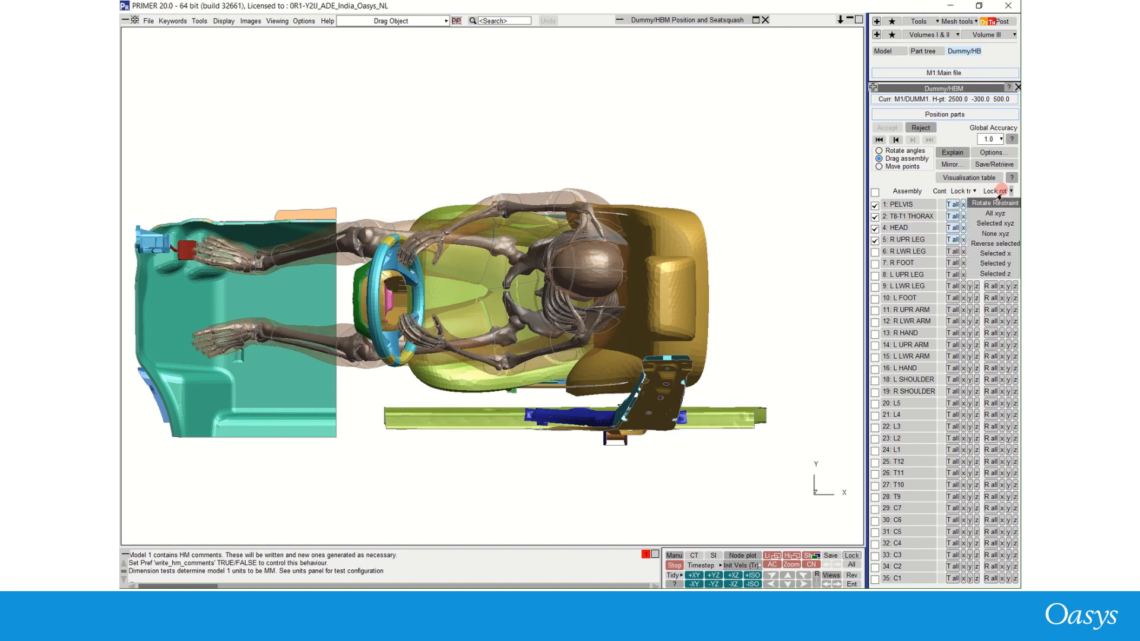
pyautogui.click(996, 223)
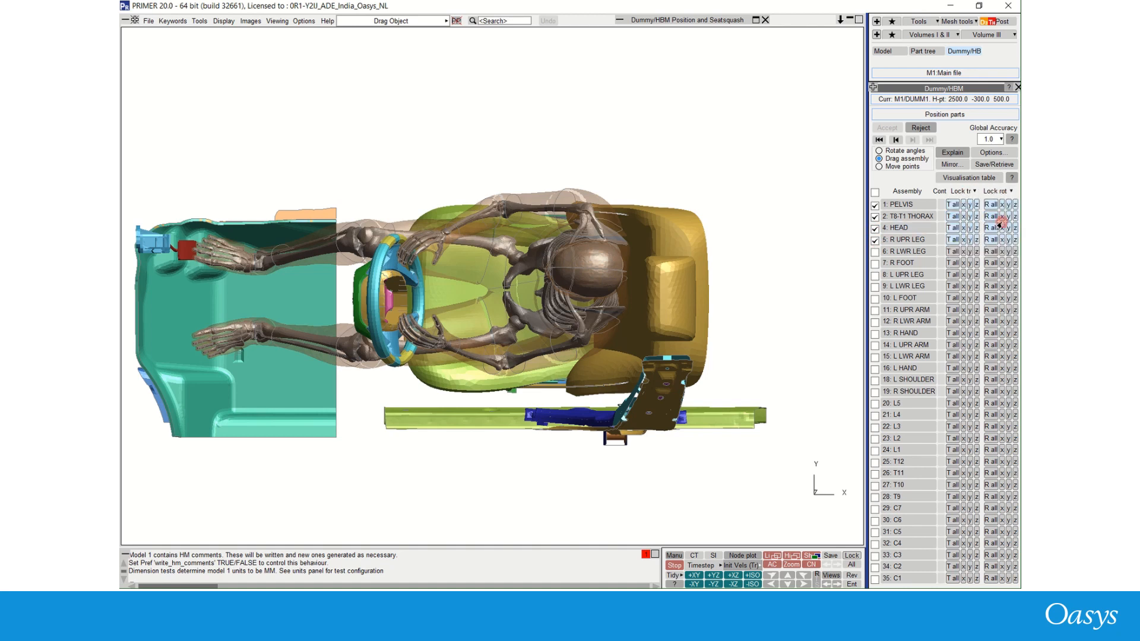
# - Reset the posture, then drag the right arm and hand upward away from the steering wheel
pyautogui.click(879, 140)
pyautogui.click(878, 140)
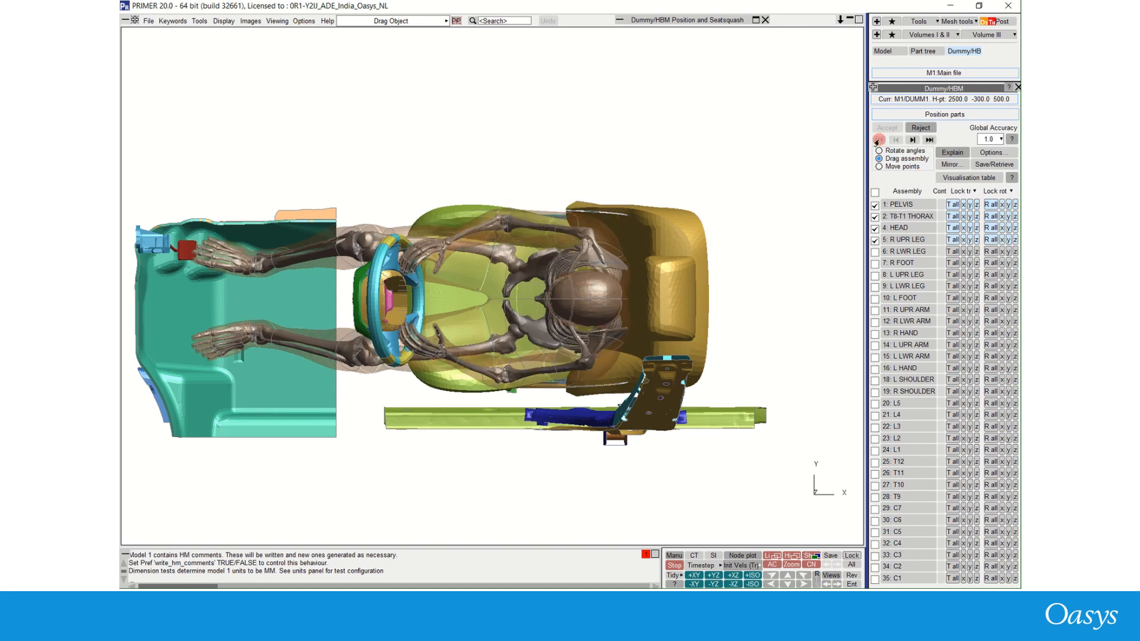
pyautogui.click(542, 228)
pyautogui.moveTo(543, 229); pyautogui.dragTo(562, 120)
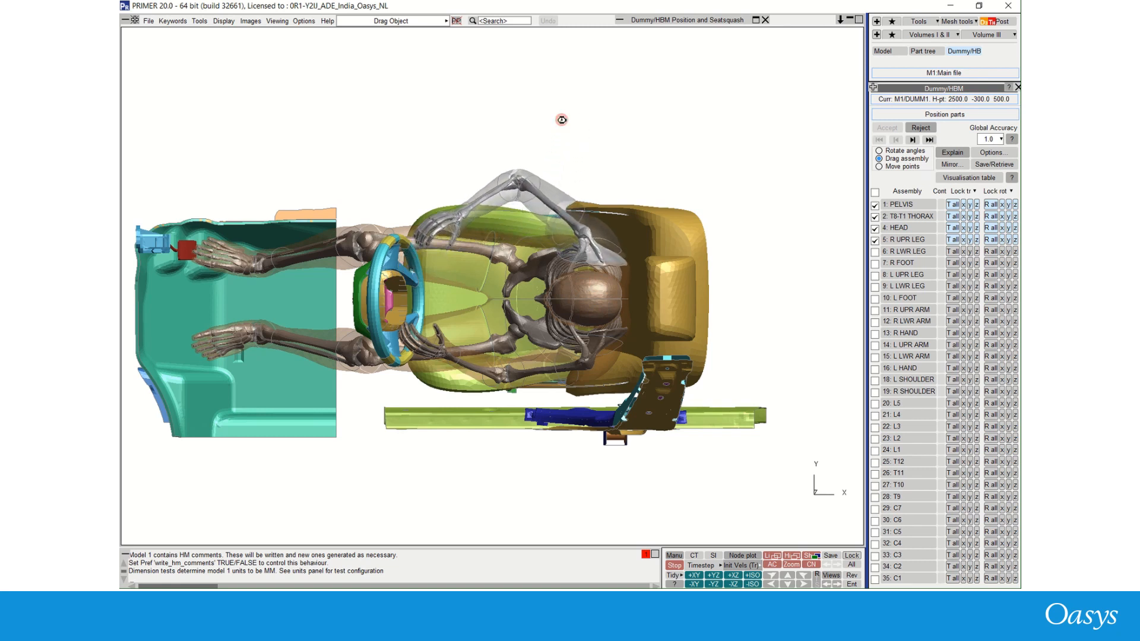
pyautogui.moveTo(474, 209); pyautogui.dragTo(488, 68)
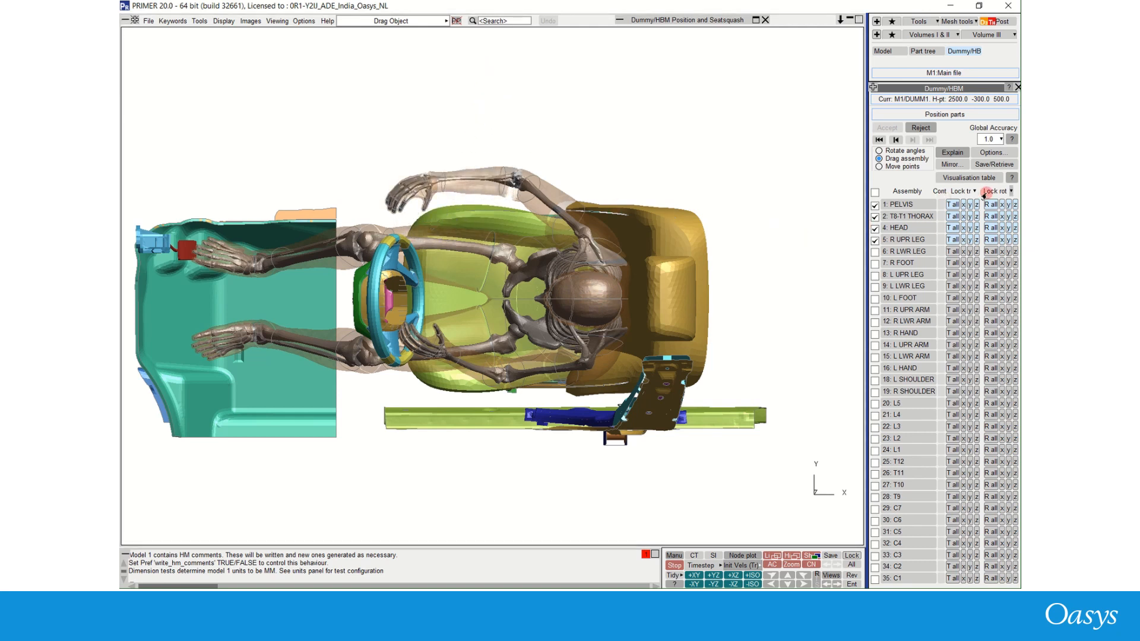
# - Mirror the right-side arm posture onto the left side
pyautogui.click(948, 165)
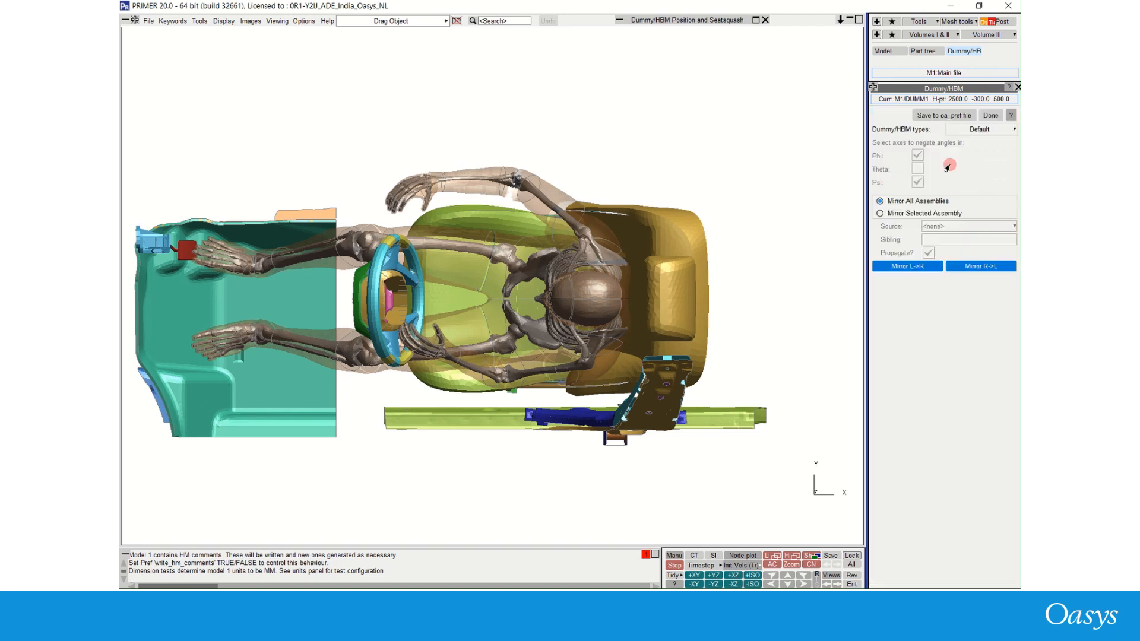
pyautogui.click(972, 266)
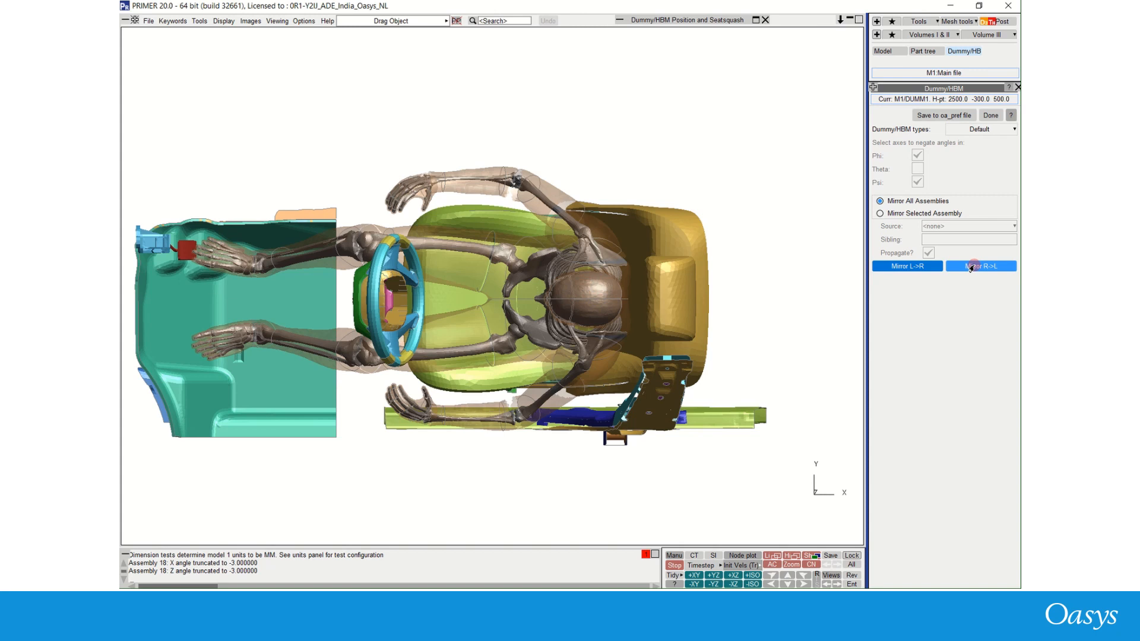
# - Add intermediate position 1 with duration 0.1 and settling time 0.05, enabling its dynain output
pyautogui.click(755, 20)
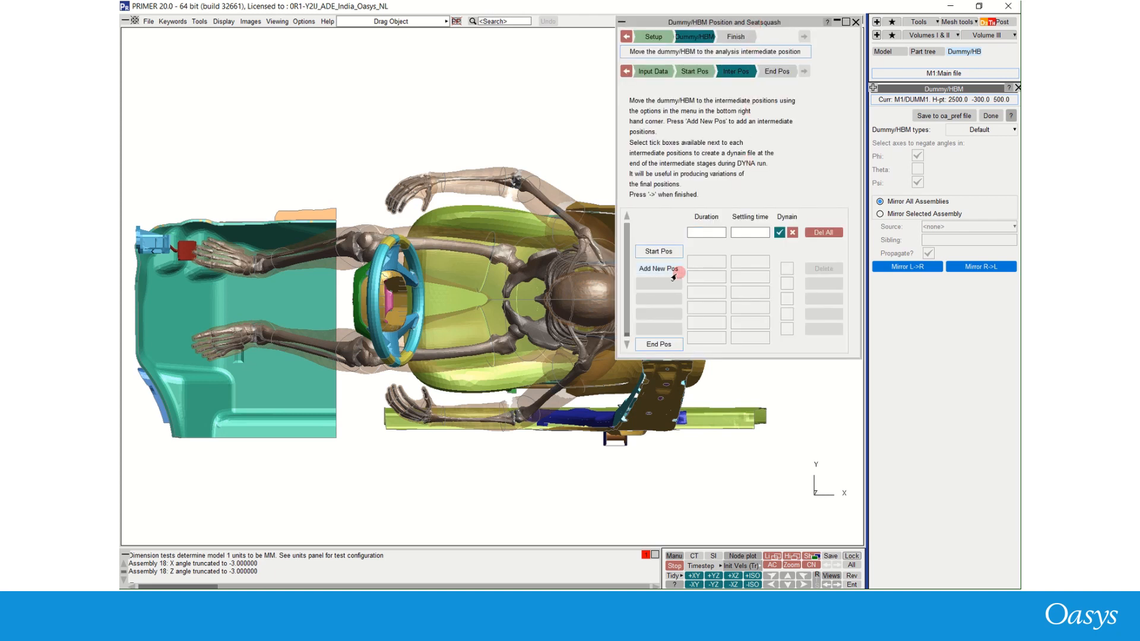
pyautogui.click(658, 269)
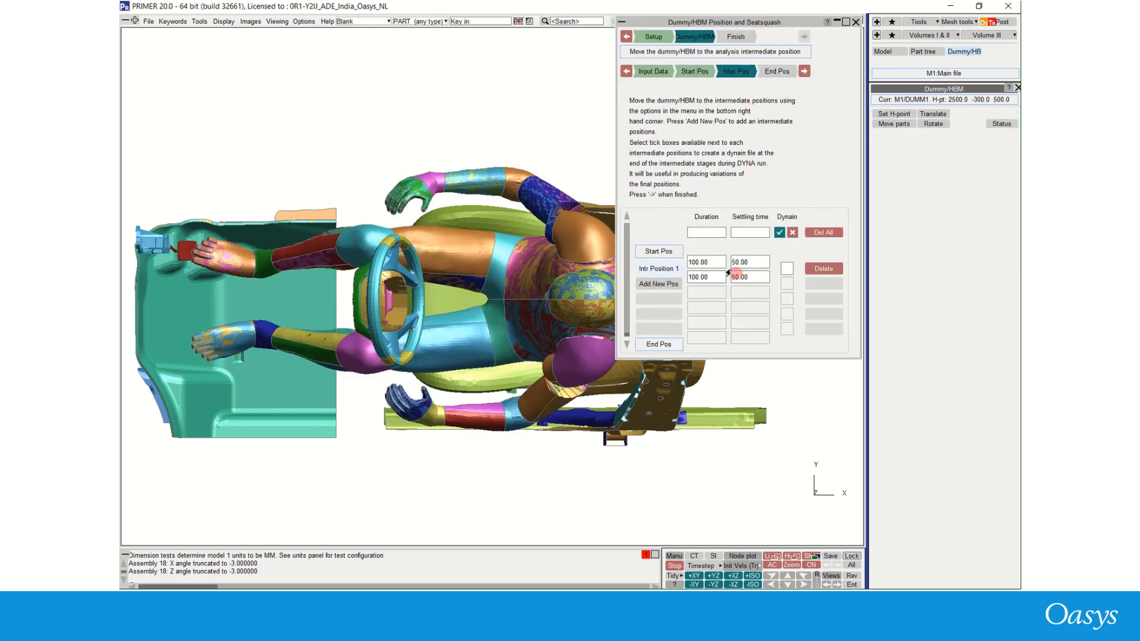
pyautogui.click(710, 237)
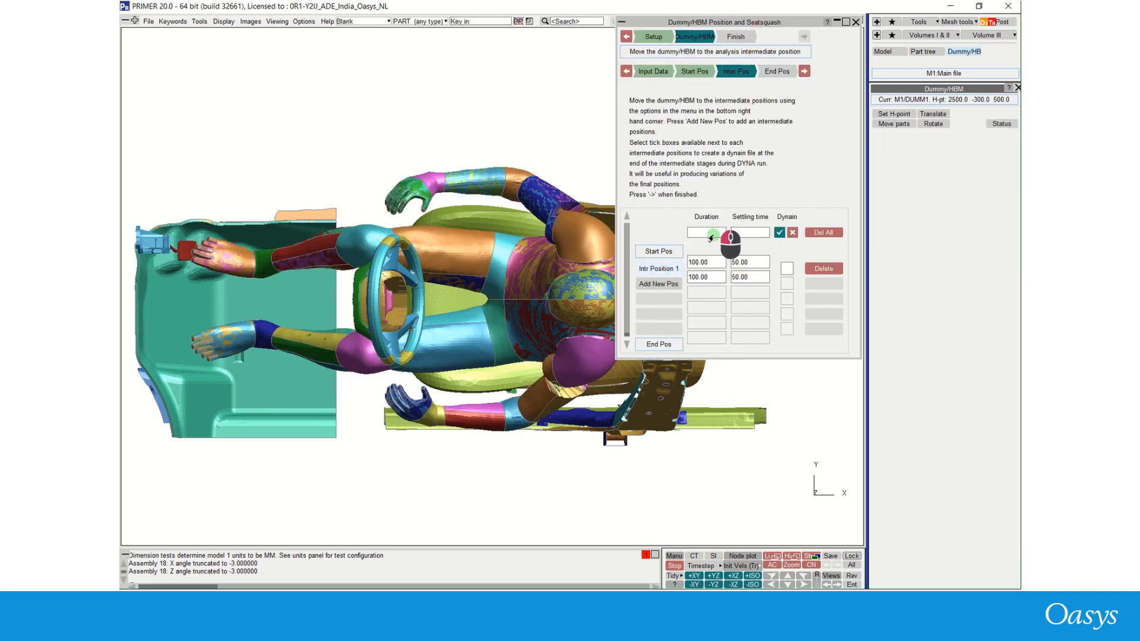
pyautogui.write('0.1')
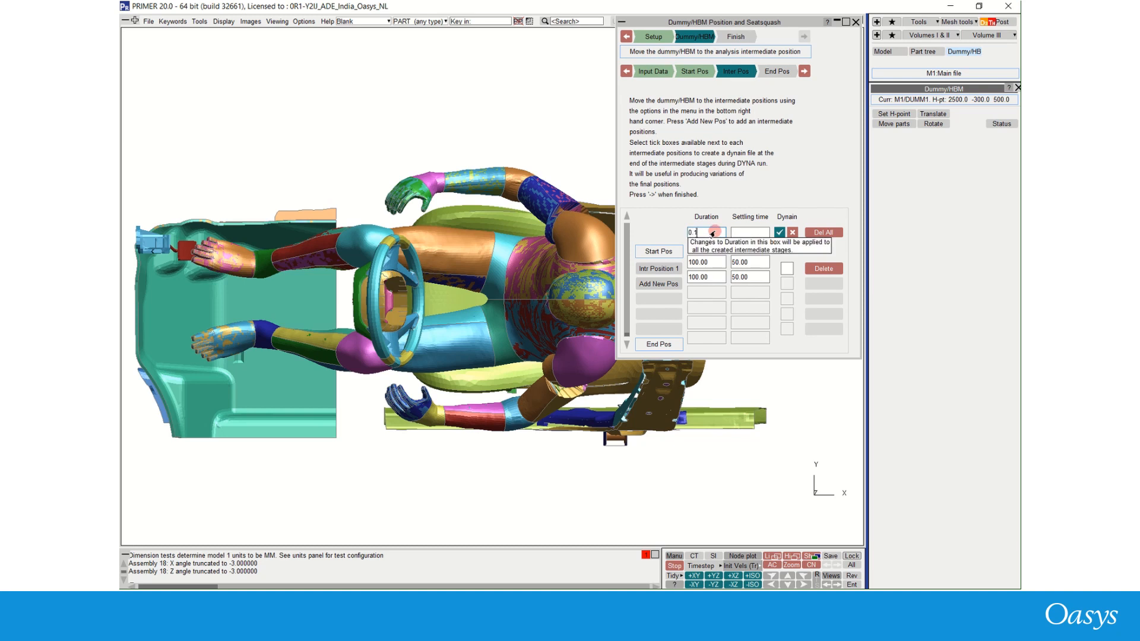
pyautogui.press('Tab')
pyautogui.write('0.05')
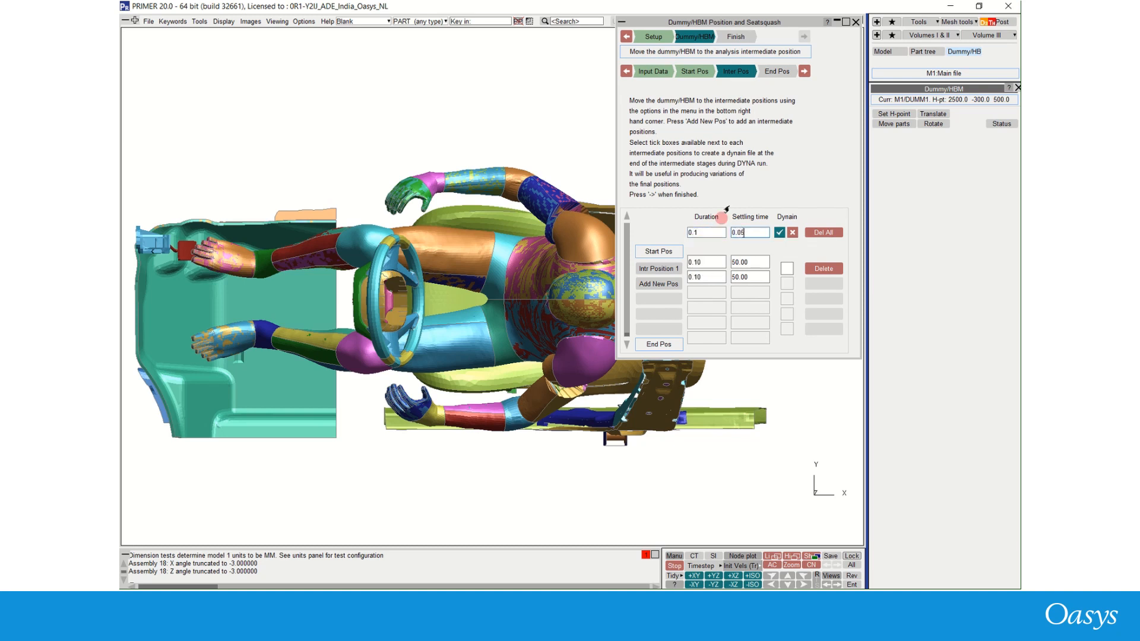
pyautogui.press('Return')
pyautogui.click(785, 268)
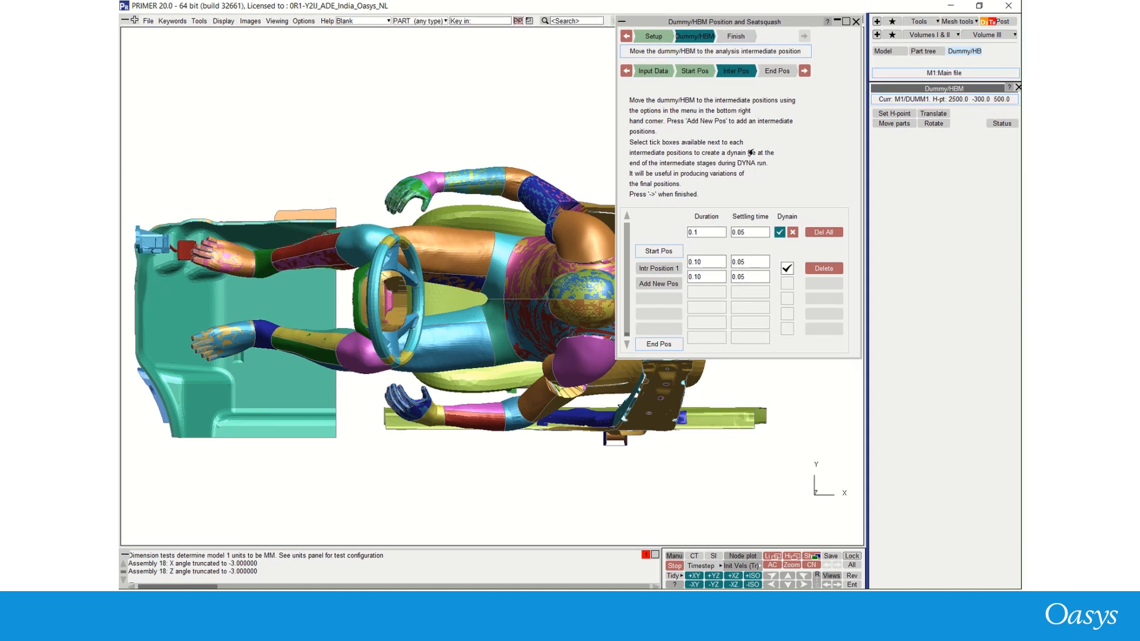
# - Advance to the end position stage and open Move parts in rotate-angles mode
pyautogui.click(804, 71)
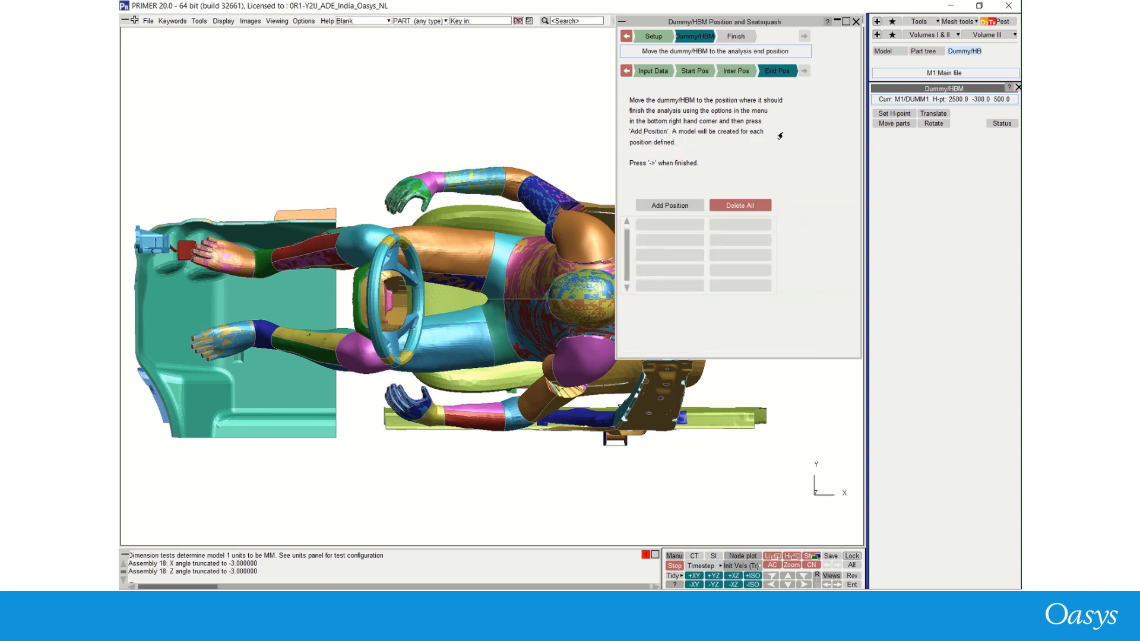
pyautogui.click(837, 21)
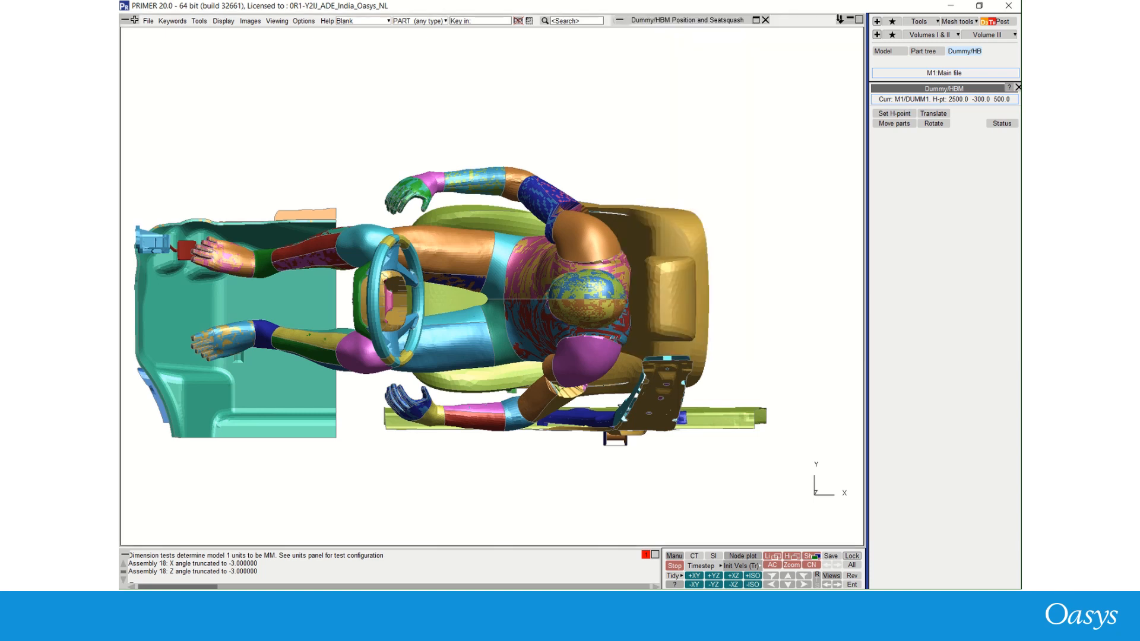
pyautogui.click(894, 123)
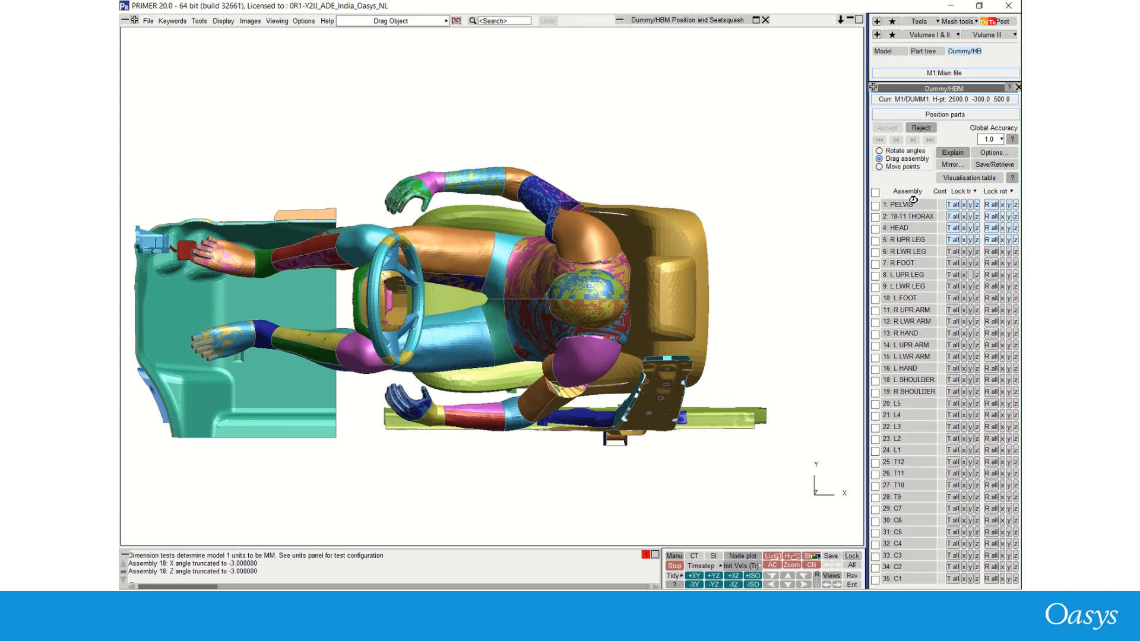
pyautogui.click(895, 152)
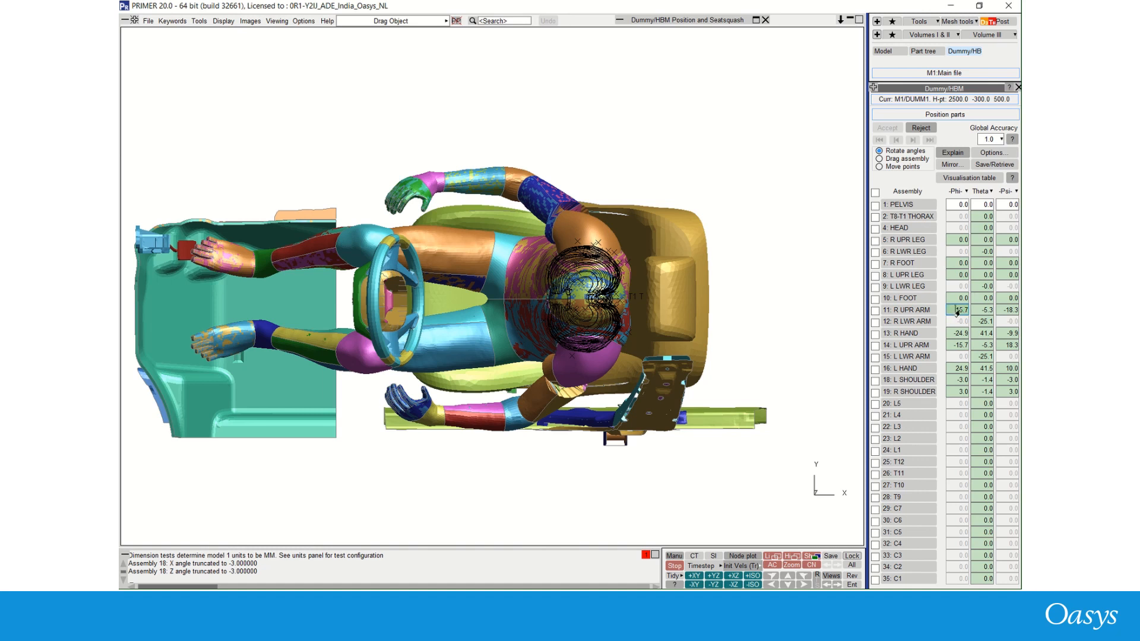
# - Rotate the right upper arm to theta 8.3 and psi -5, and the right lower arm to theta -32
pyautogui.click(956, 312)
pyautogui.press('Tab')
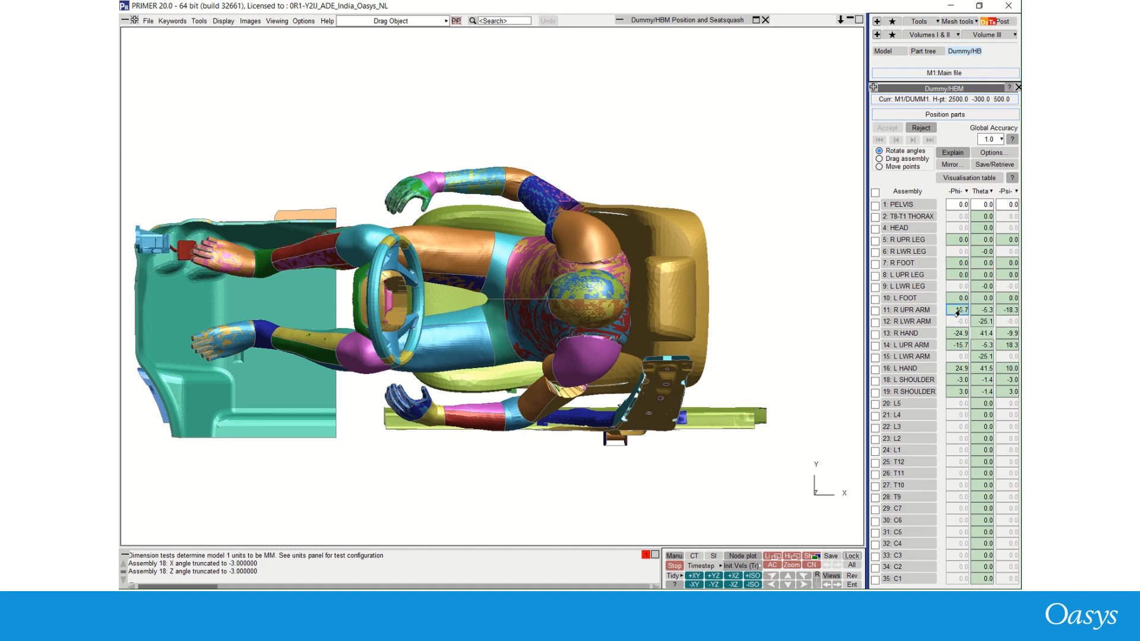
pyautogui.write('8.3')
pyautogui.press('Tab')
pyautogui.write('-')
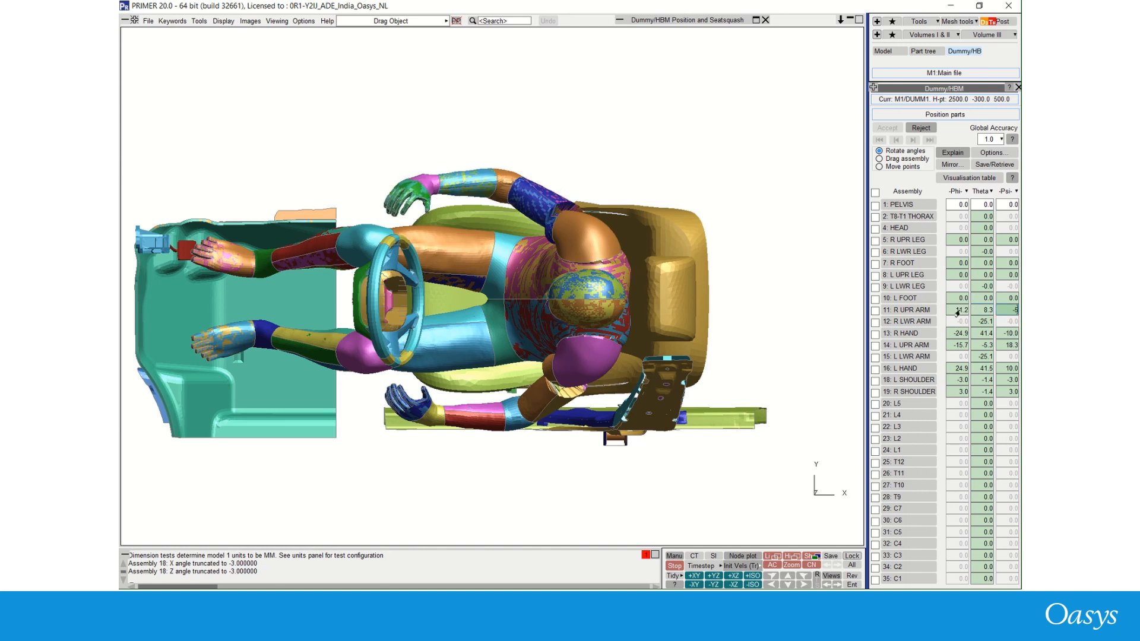
pyautogui.write('5')
pyautogui.press('Tab')
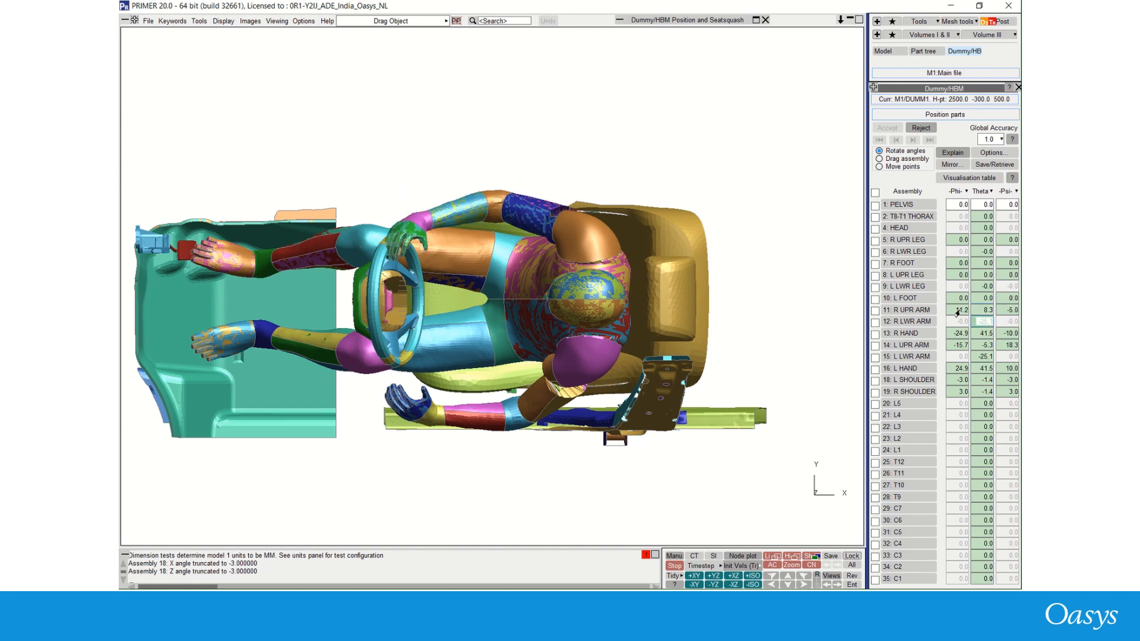
pyautogui.press('BackSpace')
pyautogui.write('-32')
pyautogui.press('Tab')
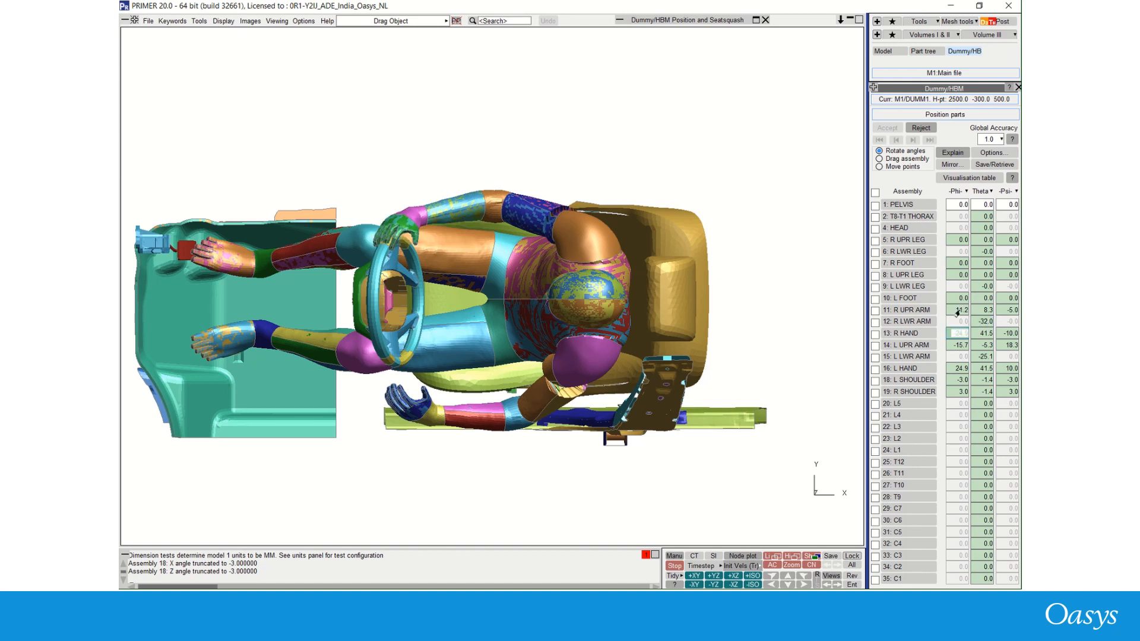
# - Set the right hand's rotation angles, with theta 17 and psi -7
pyautogui.write('-15.')
pyautogui.write('7')
pyautogui.press('Tab')
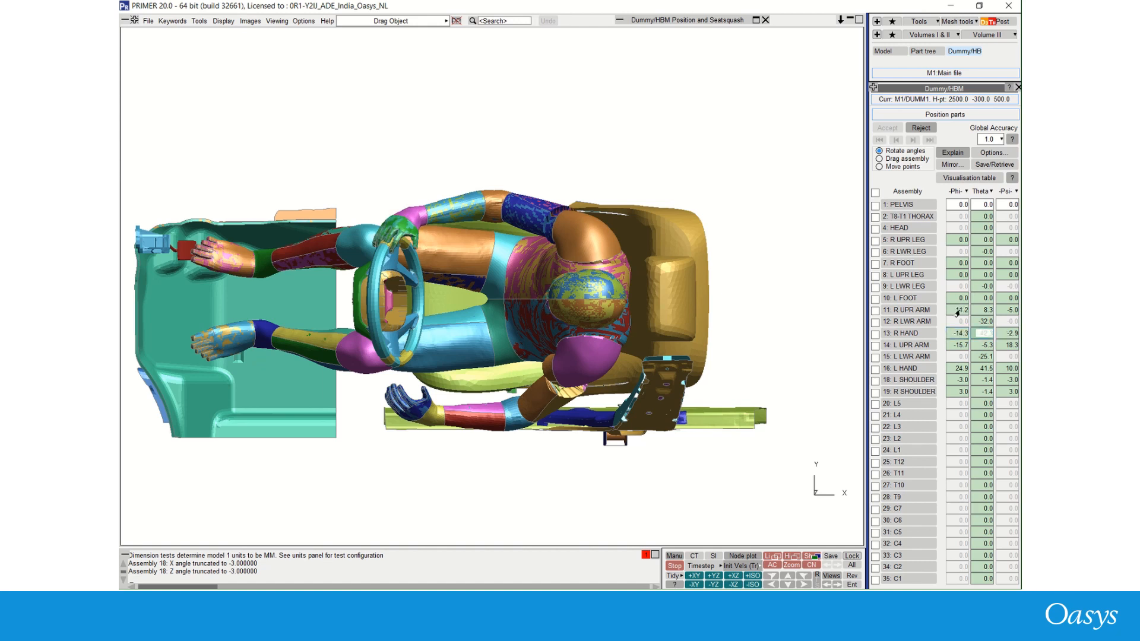
pyautogui.write('17')
pyautogui.press('Tab')
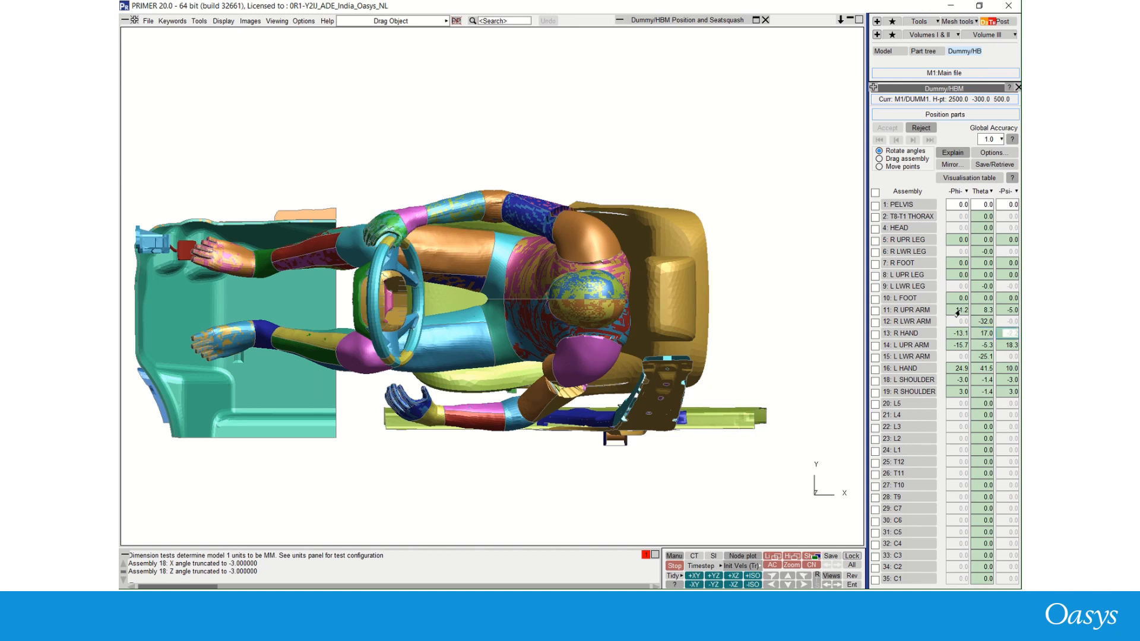
pyautogui.write('-7')
pyautogui.press('Tab')
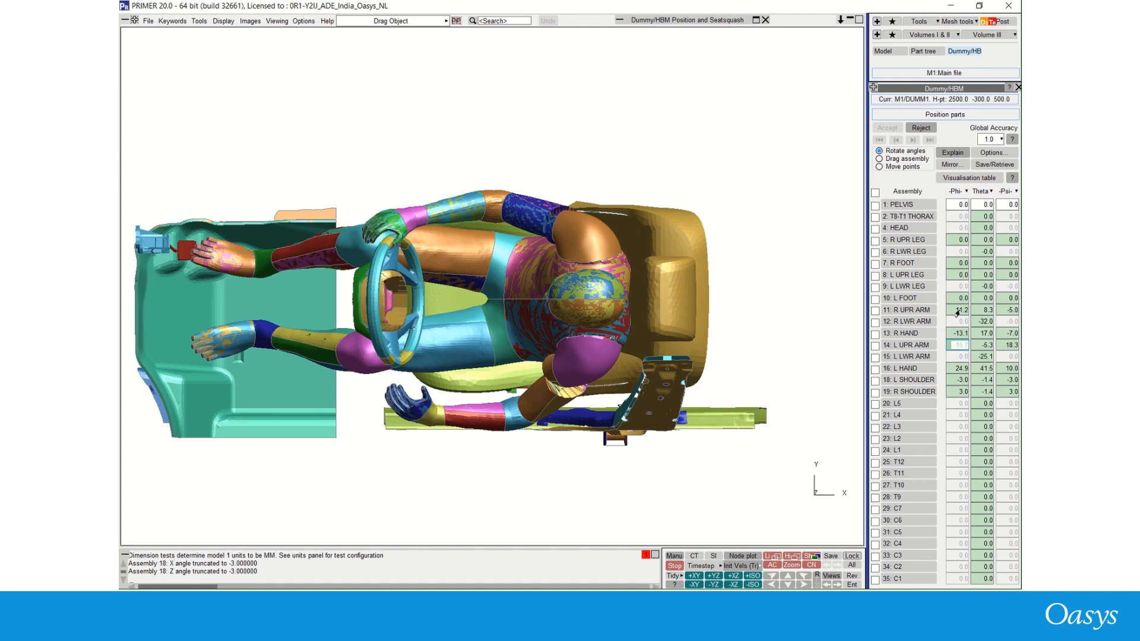
# - Mirror the right arm and hand angles onto the left side
pyautogui.click(982, 347)
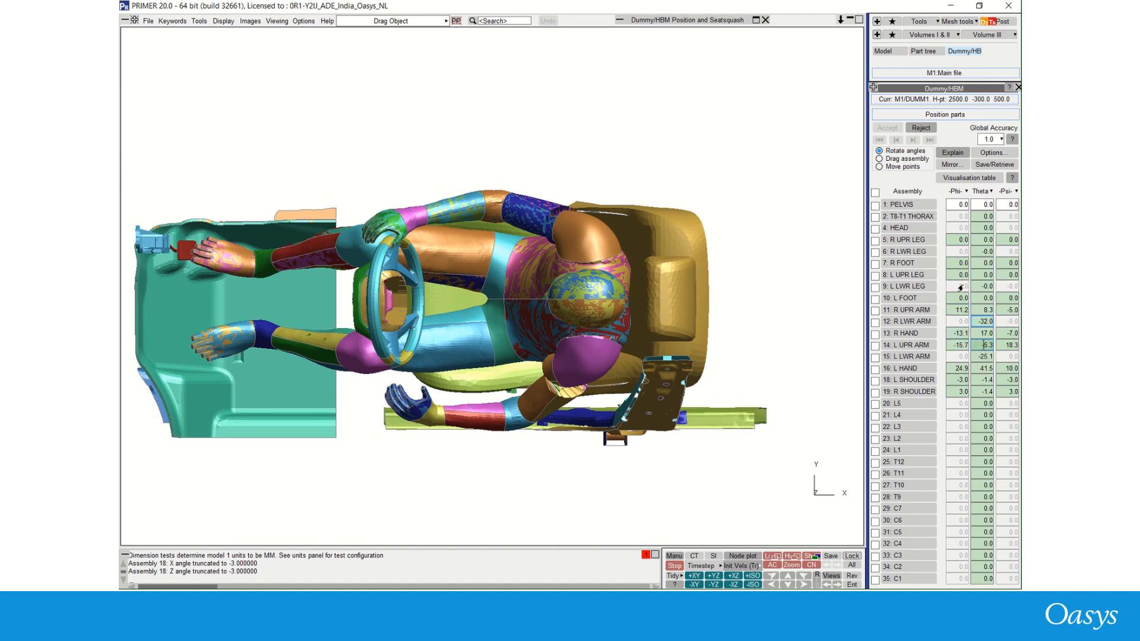
pyautogui.click(949, 165)
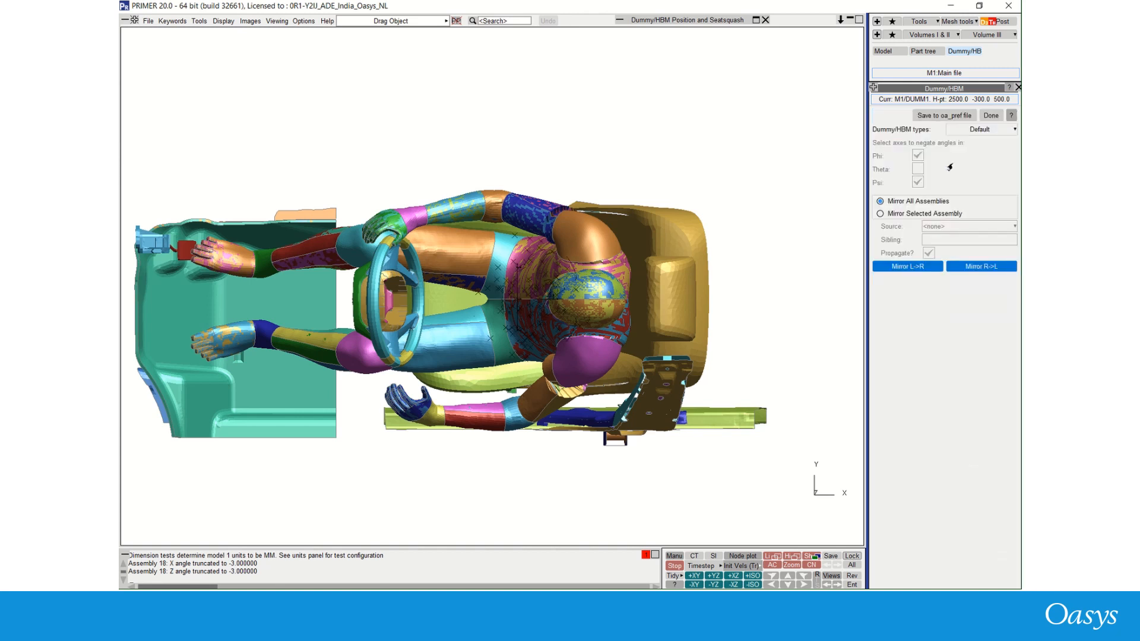
pyautogui.click(962, 267)
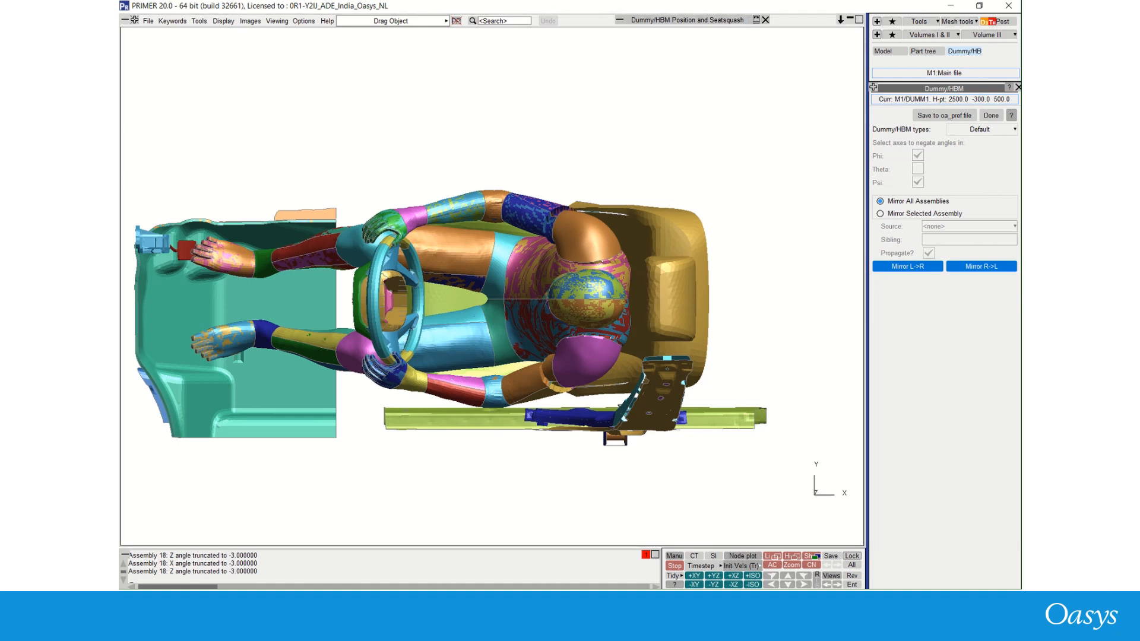
# - Add the current posture as end position 1 and advance to the Finish stage
pyautogui.click(755, 20)
pyautogui.click(670, 205)
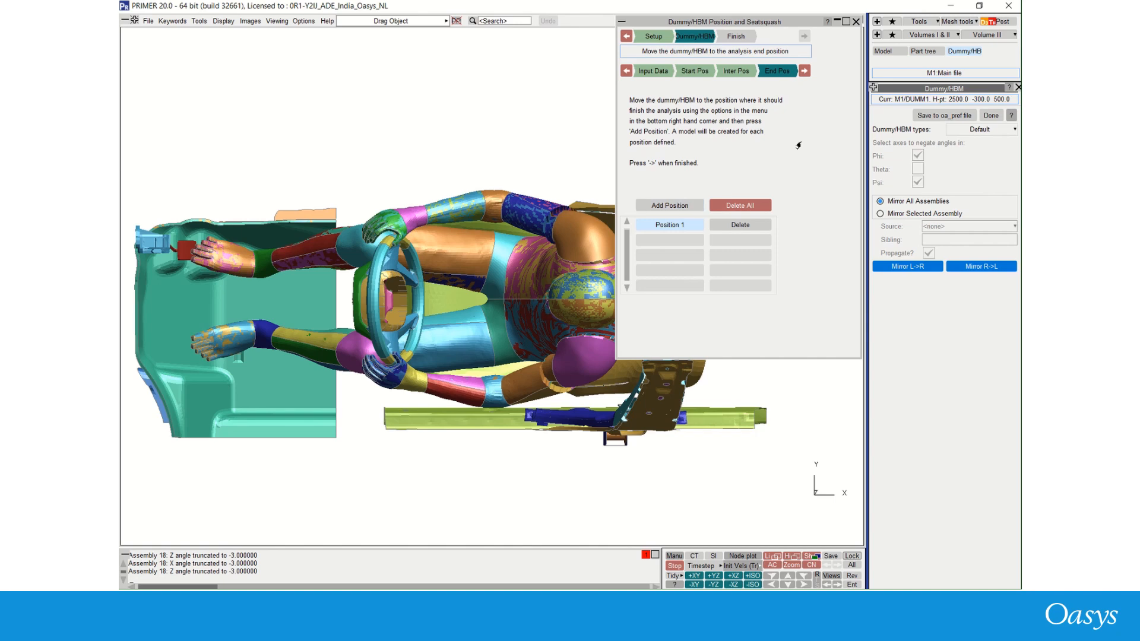
pyautogui.click(803, 71)
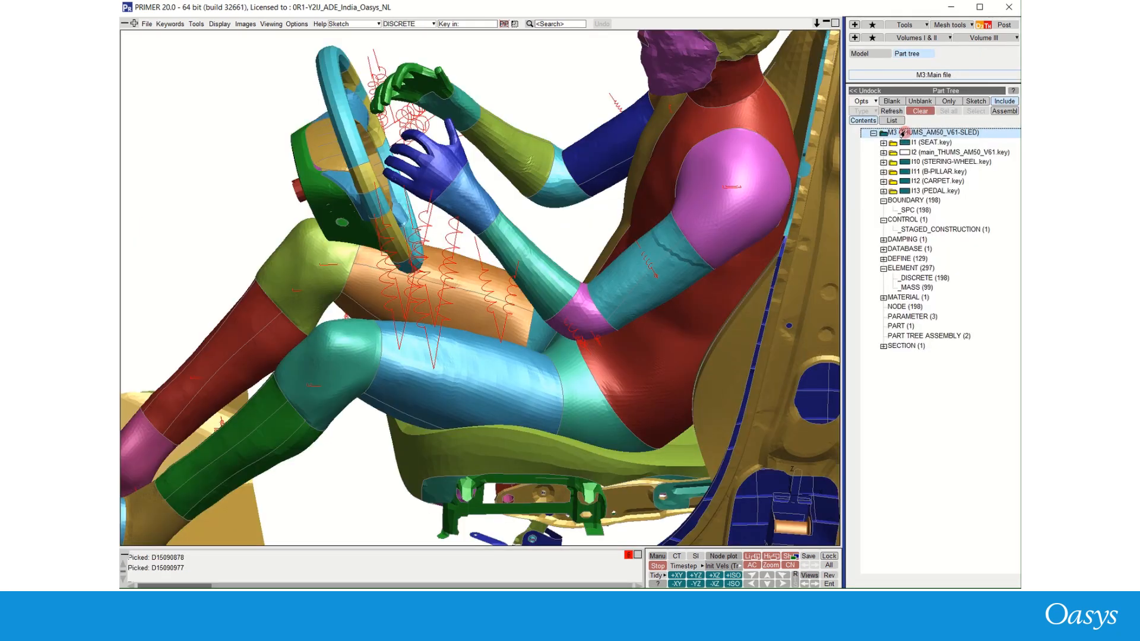
# - Inspect the generated model's discrete elements, SPC boundary and staged construction entries in the part tree
pyautogui.click(912, 277)
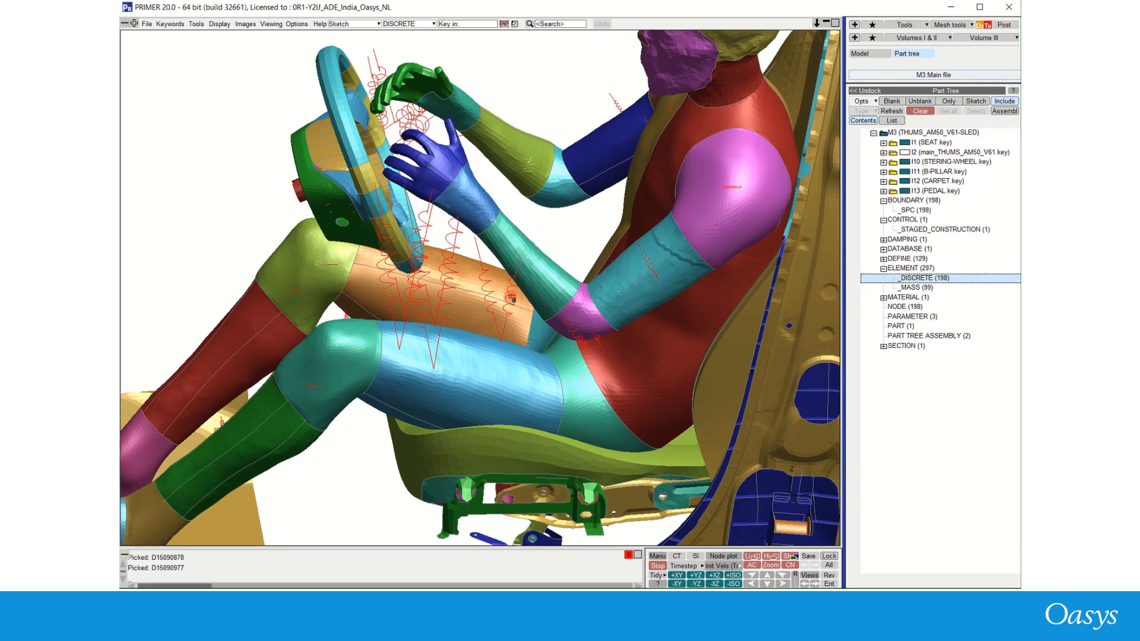
pyautogui.click(511, 299)
pyautogui.click(489, 289)
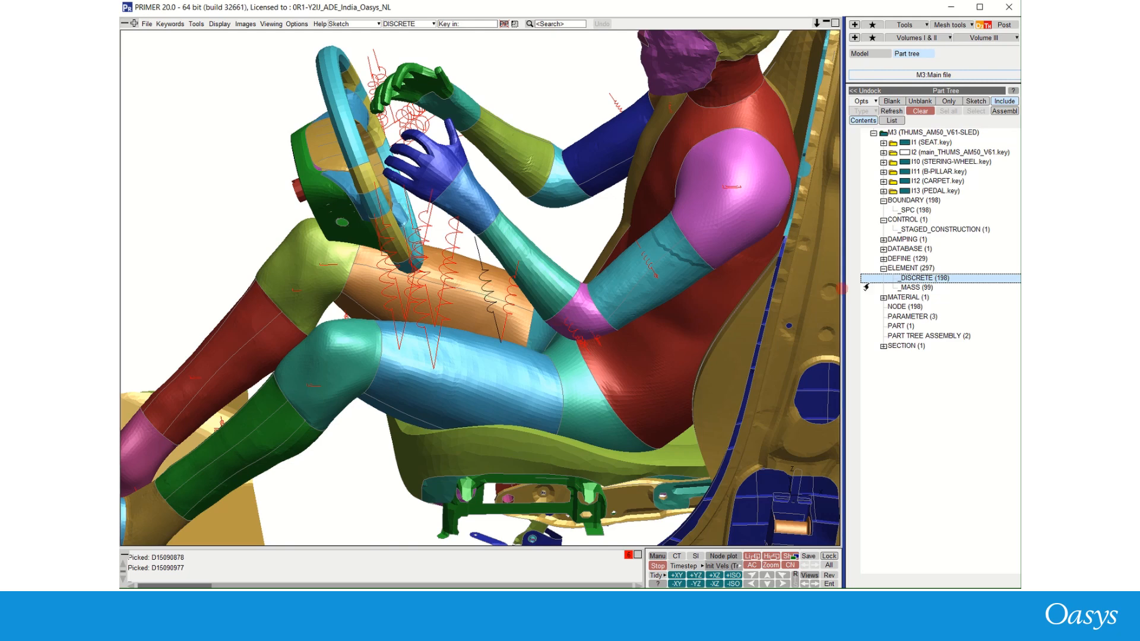
pyautogui.click(920, 212)
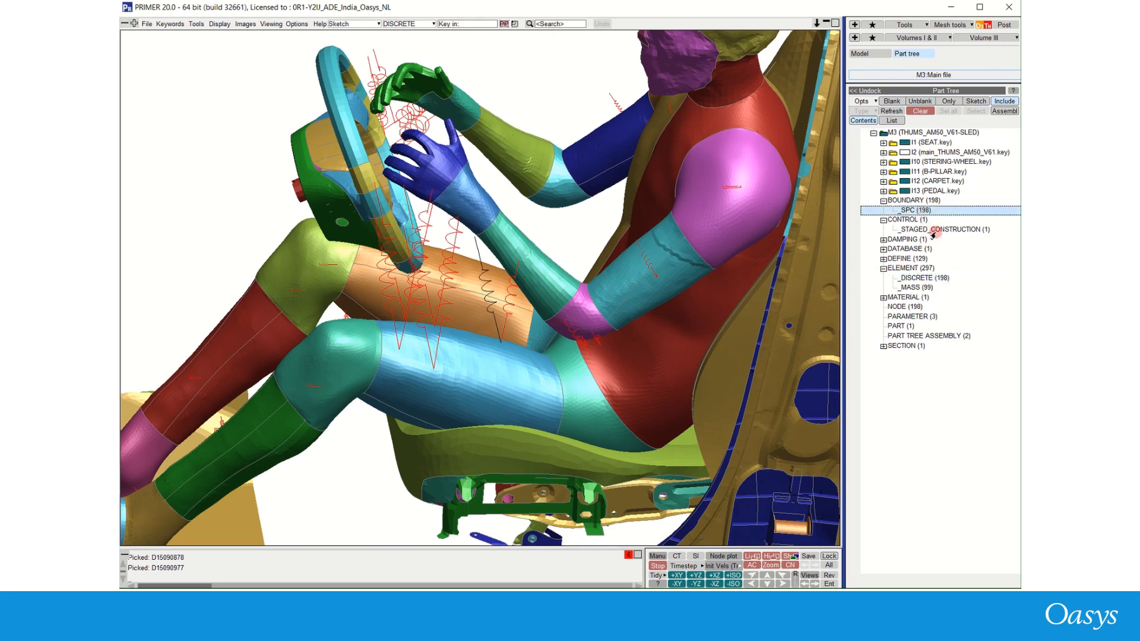
pyautogui.click(933, 231)
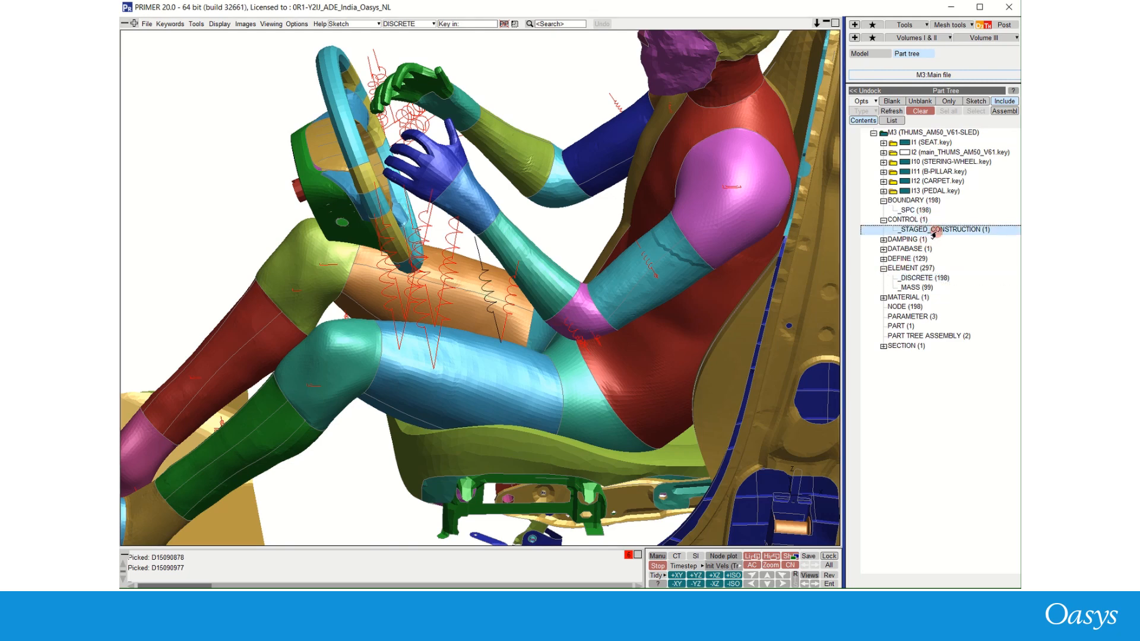